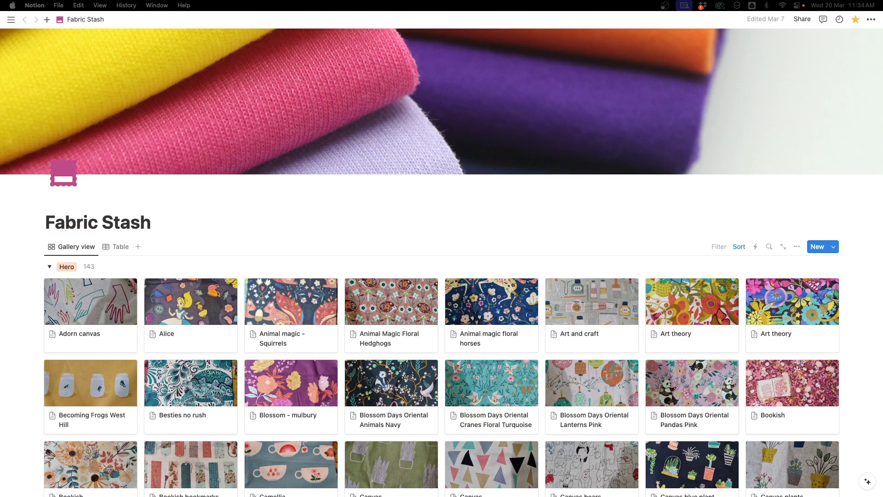
- Browse the Hero and Blender fabric cards in the Fabric Stash gallery
scroll(611, 325, "down", 10)
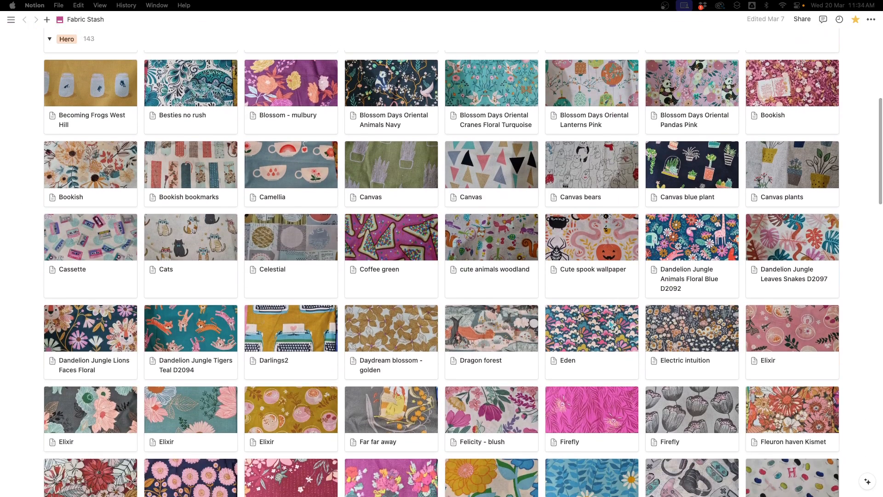
scroll(611, 325, "up", 10)
scroll(233, 258, "down", 15)
scroll(233, 259, "down", 18)
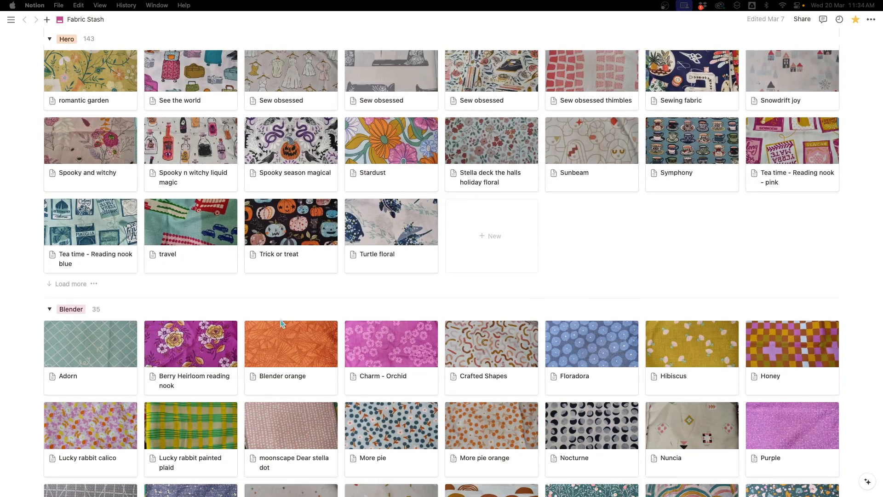
scroll(306, 423, "up", 18)
scroll(336, 198, "up", 10)
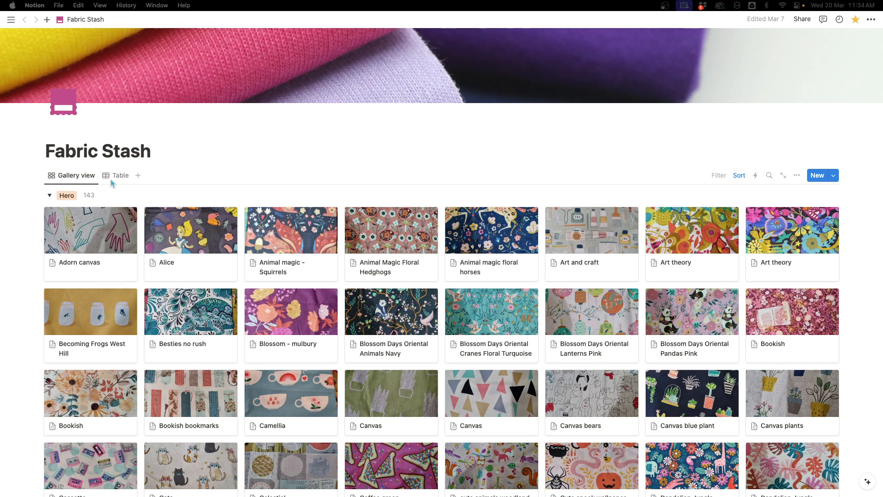
- Switch the database to the Table view and back to the Gallery view
left_click(118, 176)
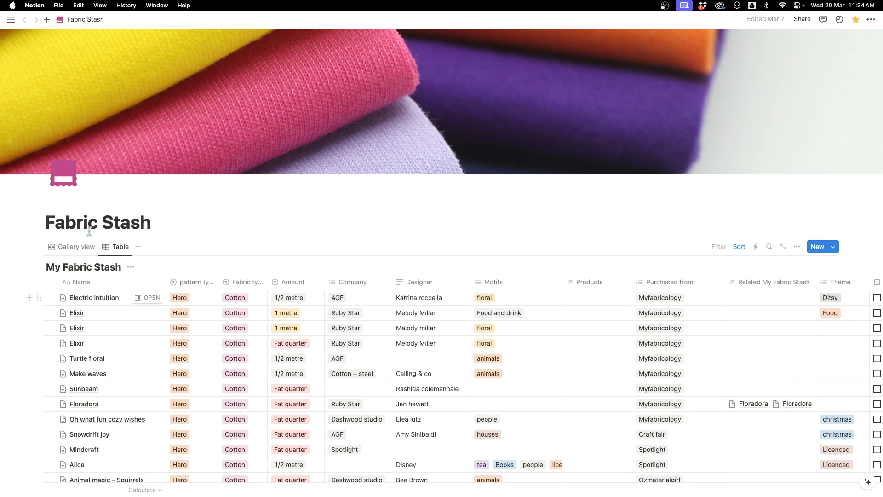
left_click(89, 251)
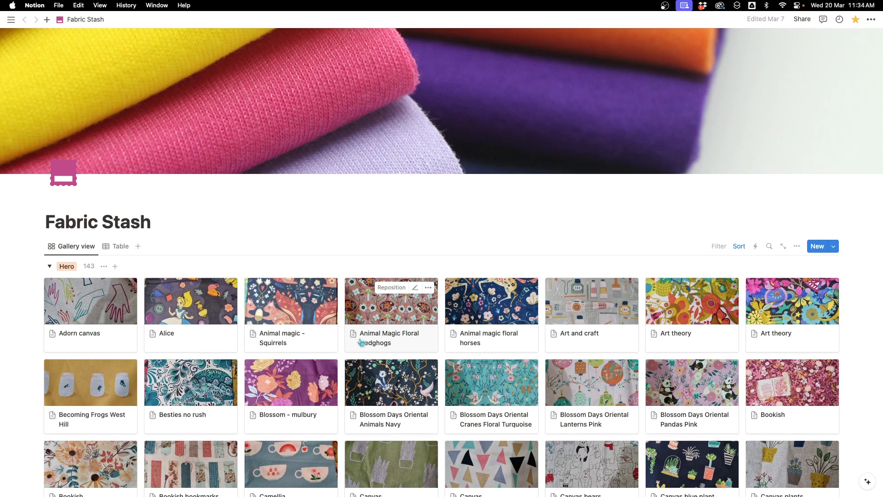
scroll(362, 343, "down", 3)
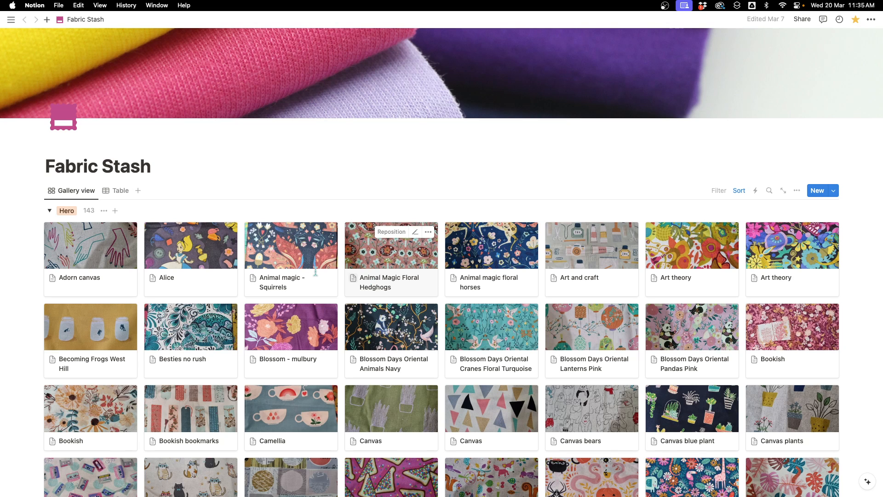
- Open the Bookish fabric card in side peek, review its properties, and close the peek
left_click(118, 424)
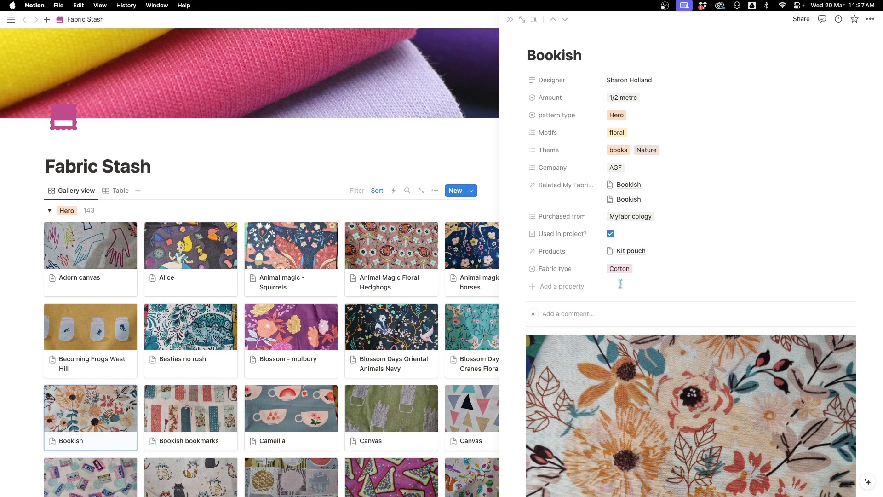
scroll(695, 308, "down", 3)
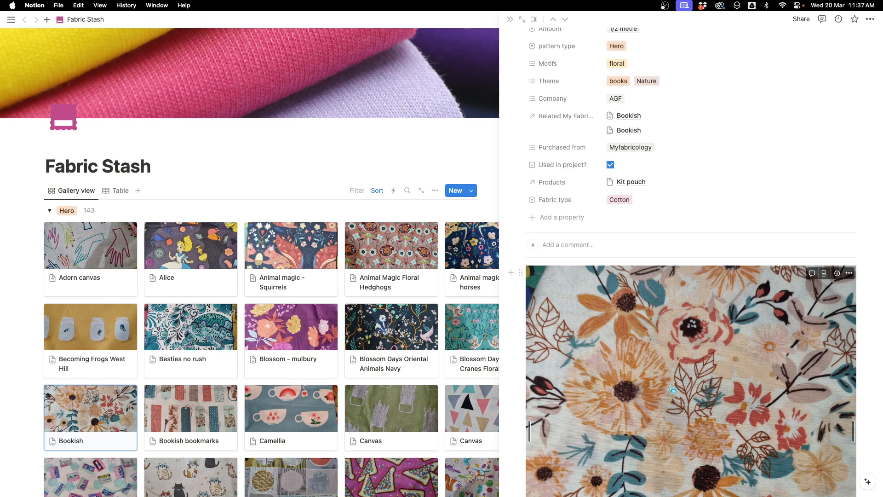
scroll(692, 339, "up", 2)
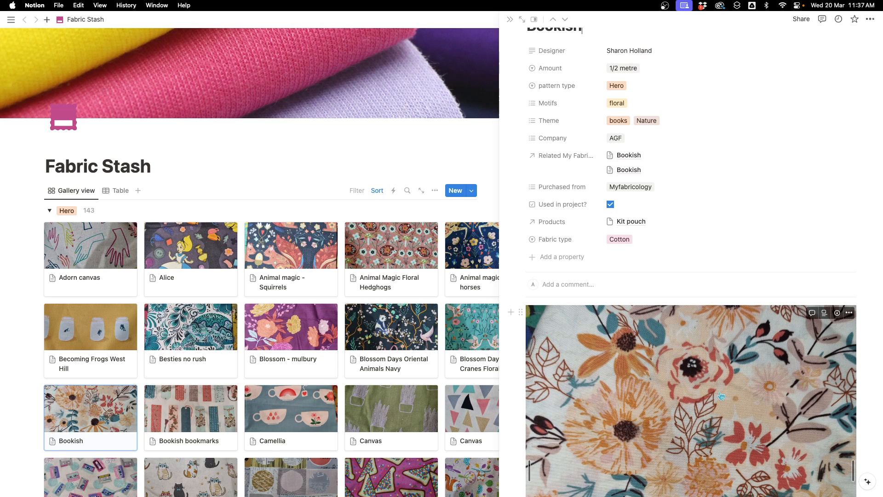
scroll(664, 242, "up", 2)
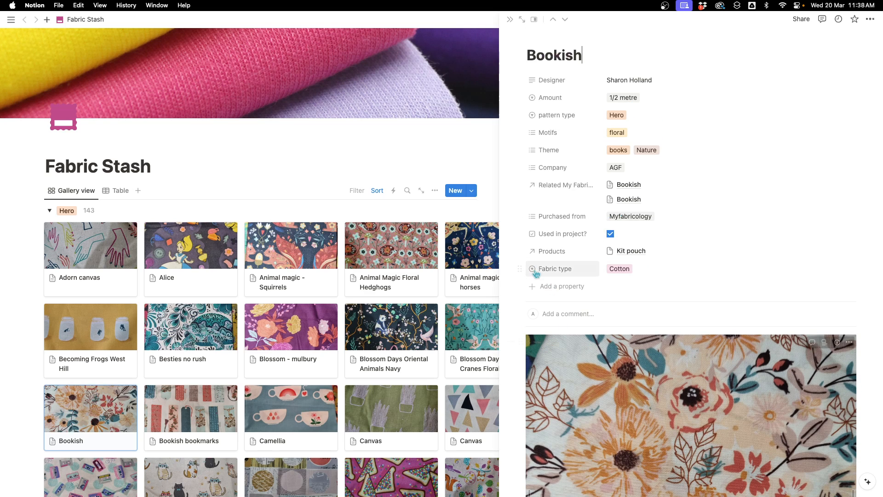
left_click(556, 290)
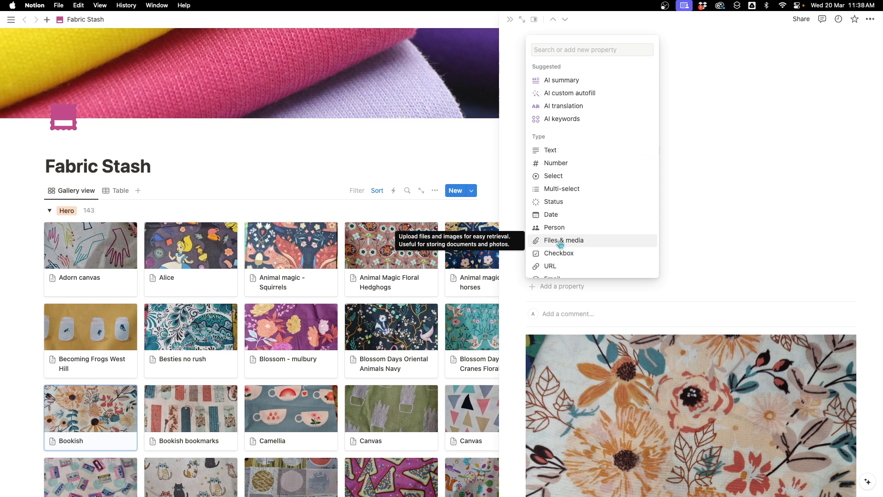
left_click(590, 311)
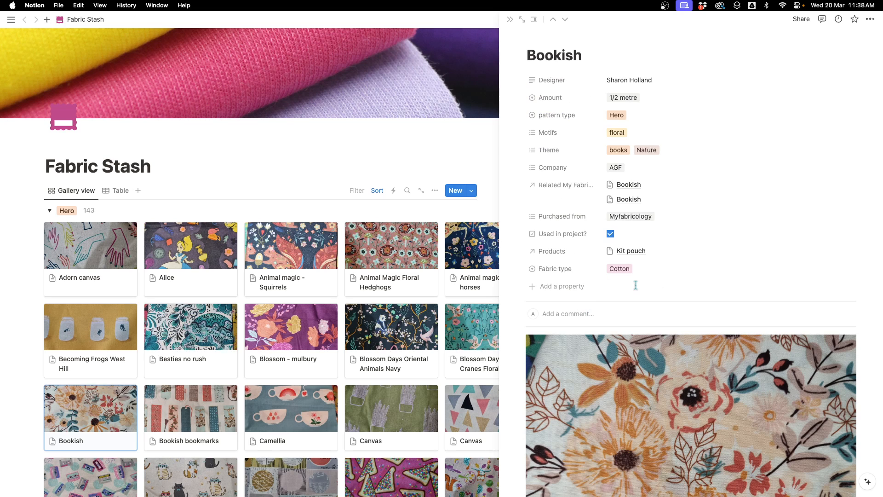
mouse_move(547, 44)
left_click(509, 20)
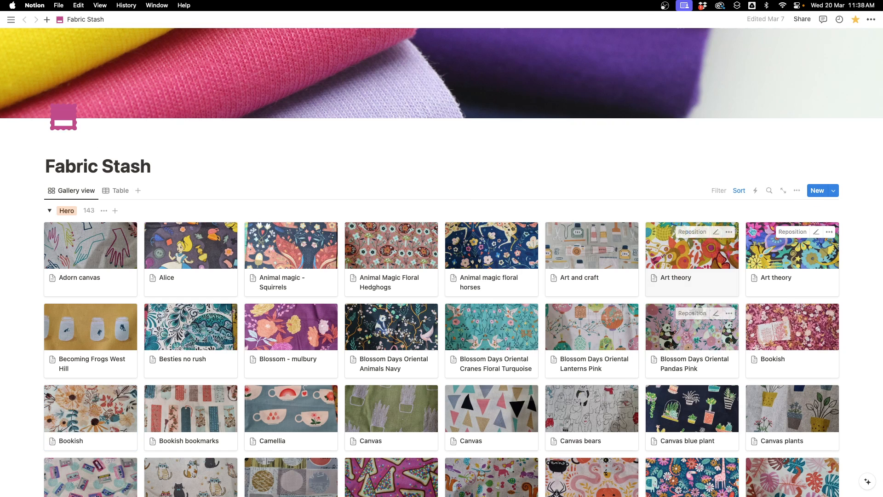
- Review the gallery view's layout options, including the card preview choices
left_click(797, 191)
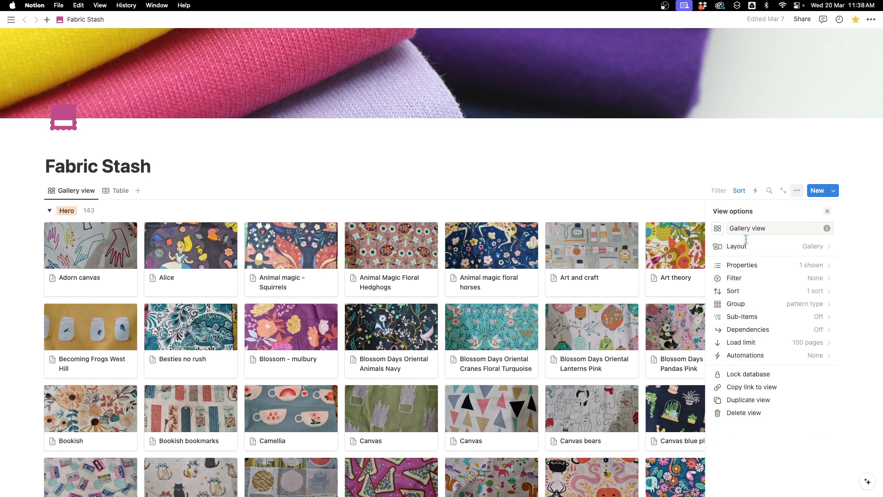
left_click(810, 248)
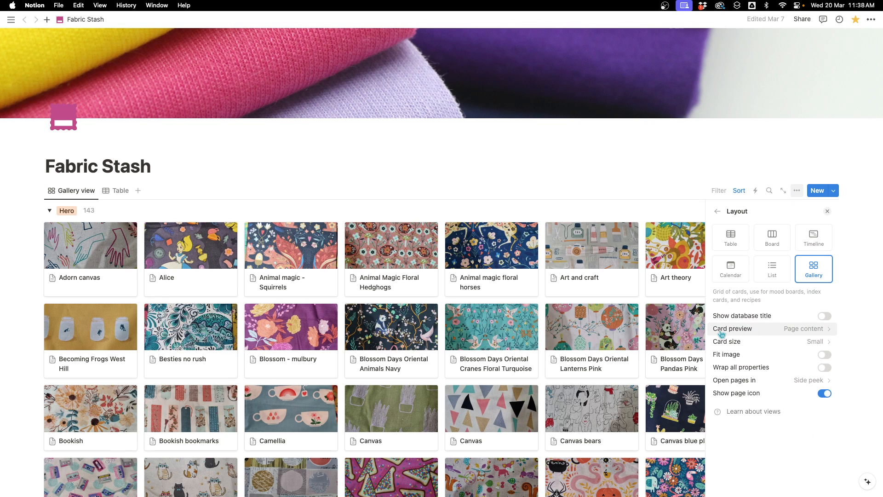
left_click(804, 332)
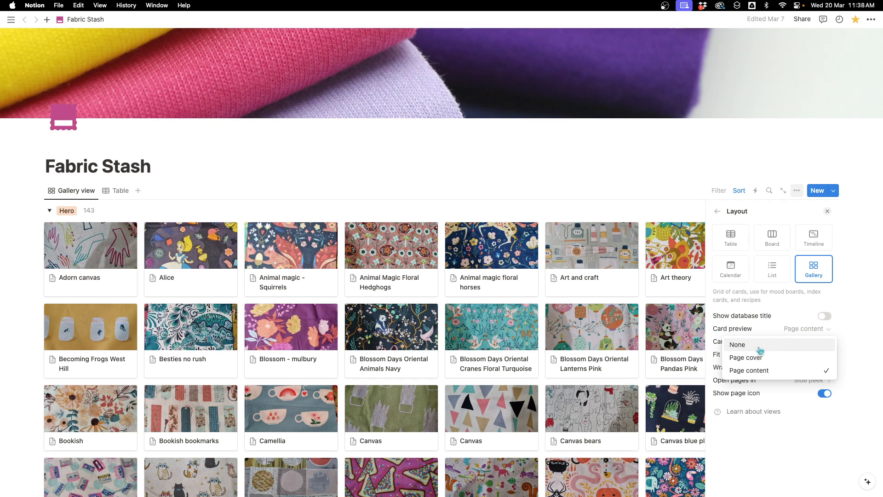
left_click(798, 309)
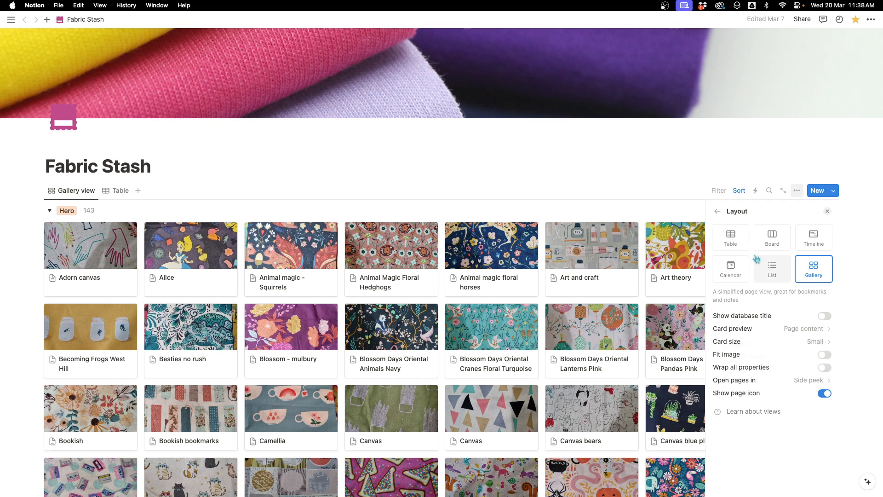
left_click(718, 214)
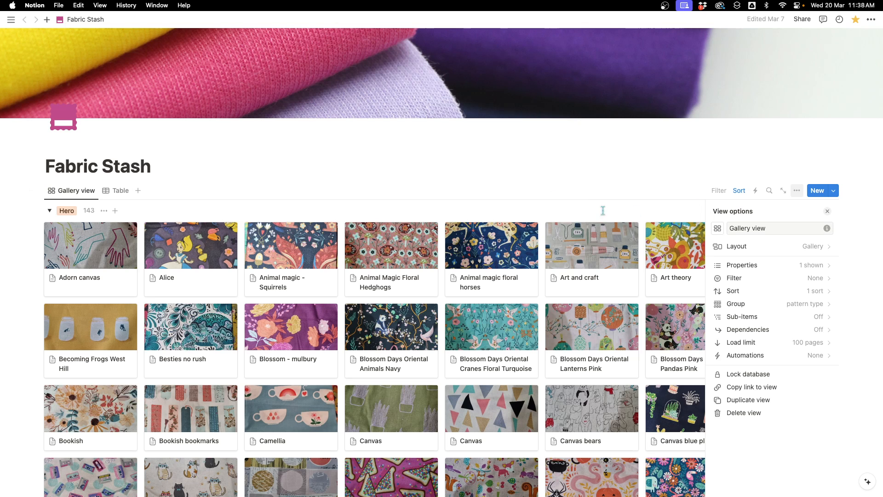
key("Escape")
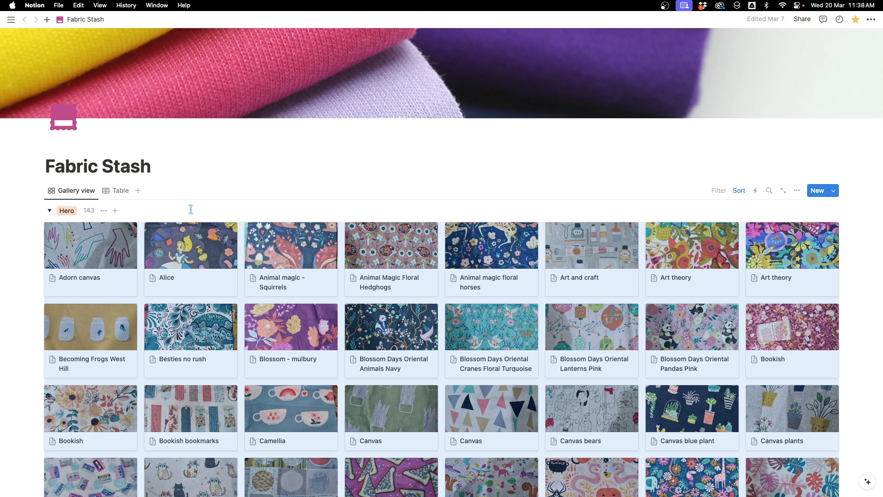
- Filter the gallery to fabrics whose Used in project? checkbox is Unchecked
scroll(184, 209, "down", 3)
scroll(138, 212, "up", 3)
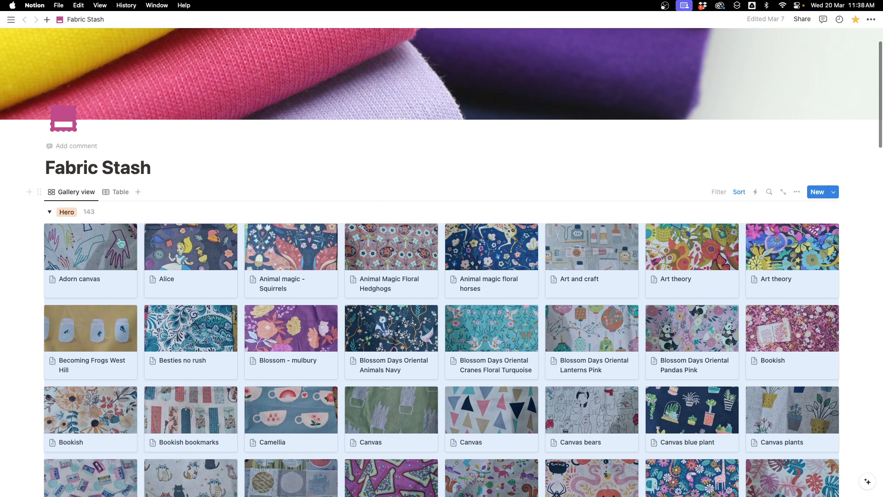
left_click(716, 194)
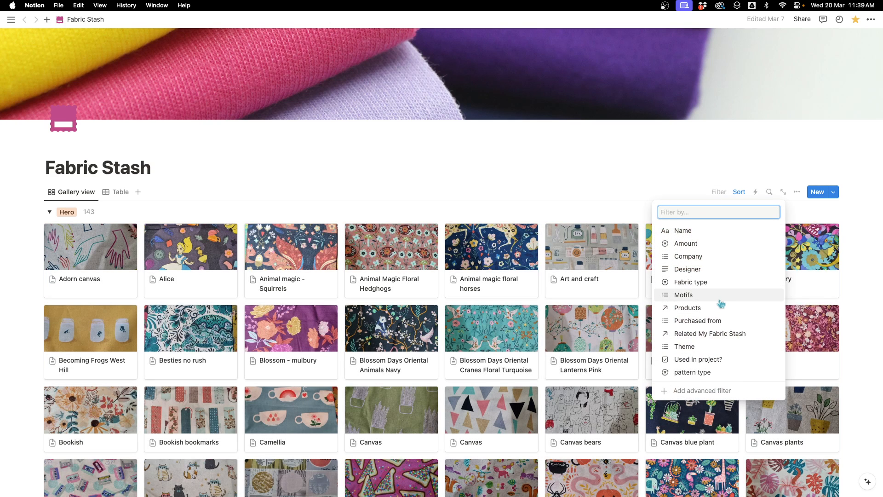
left_click(700, 360)
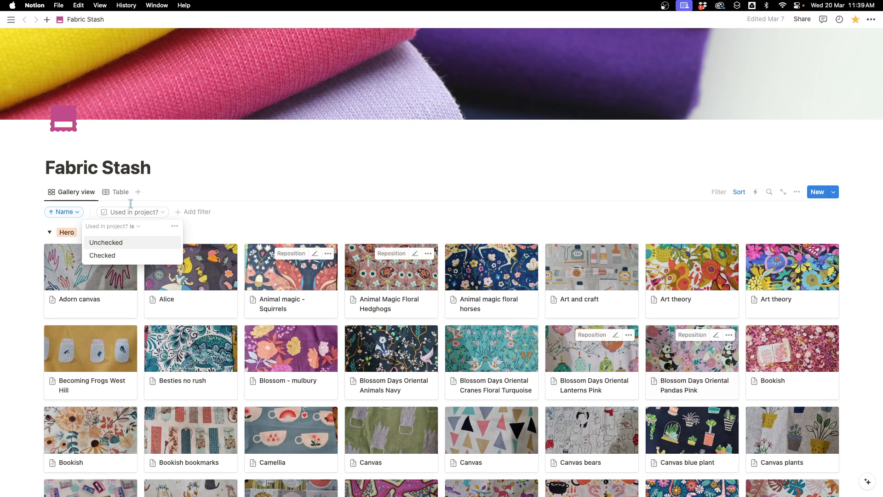
left_click(105, 242)
scroll(294, 230, "down", 2)
scroll(195, 208, "down", 10)
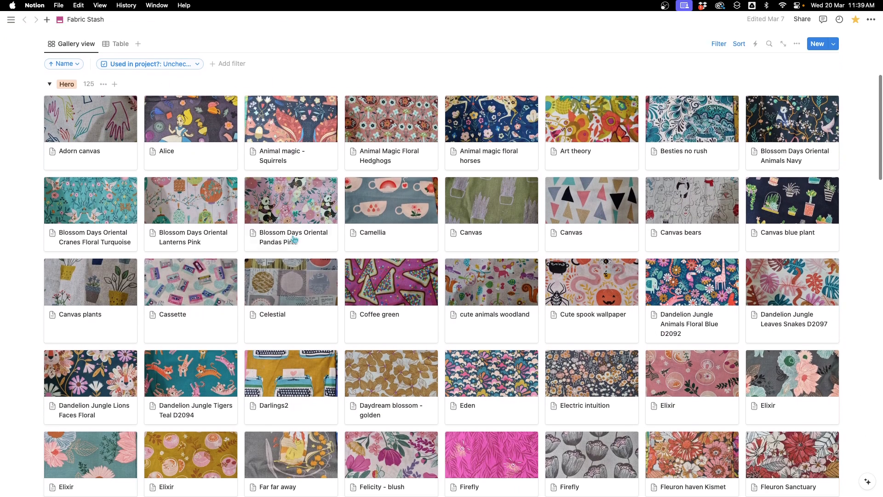
- Clear the Unchecked condition from the Used in project? filter
scroll(195, 207, "up", 10)
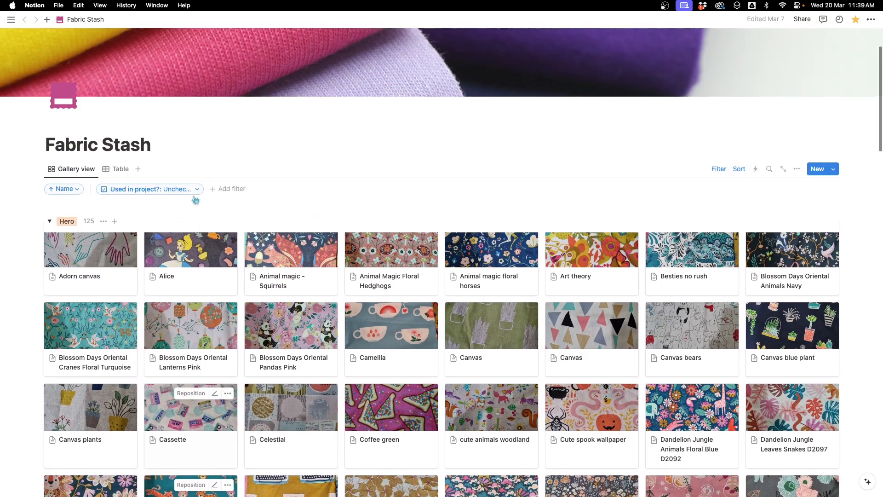
scroll(482, 354, "down", 12)
scroll(544, 264, "up", 10)
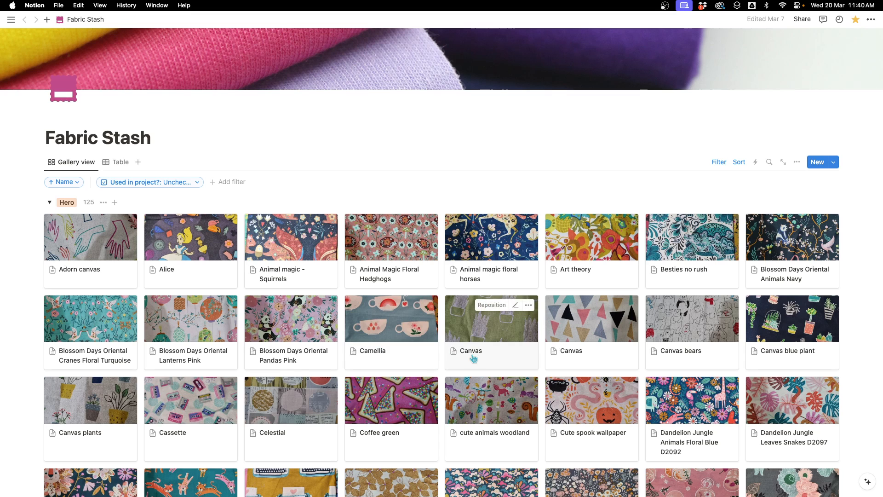
left_click(199, 186)
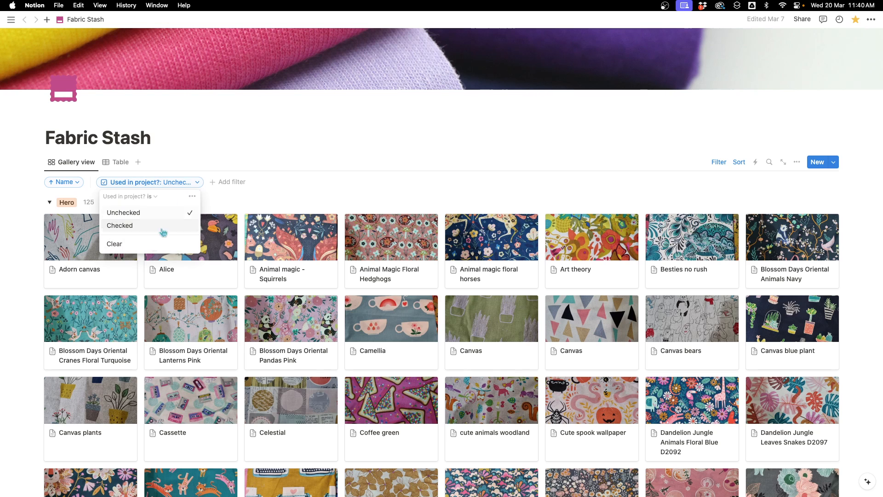
left_click(716, 165)
left_click(718, 165)
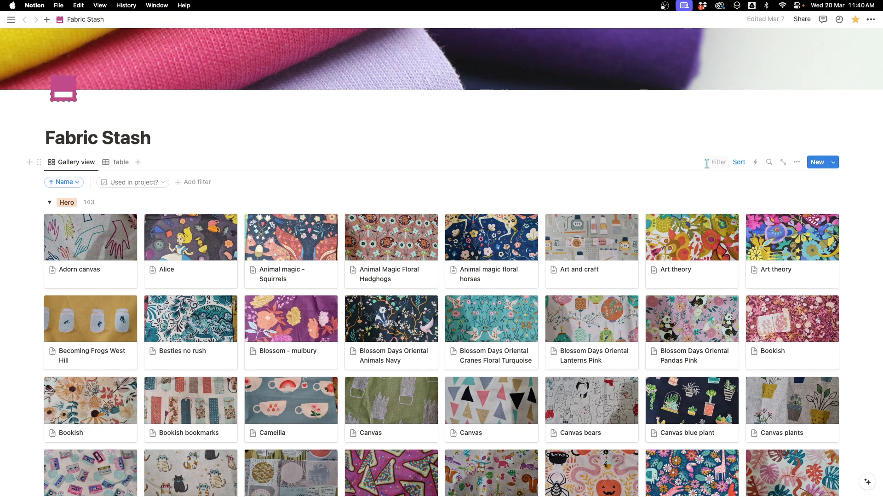
- Add a Company filter set to Ruby Star
left_click(201, 184)
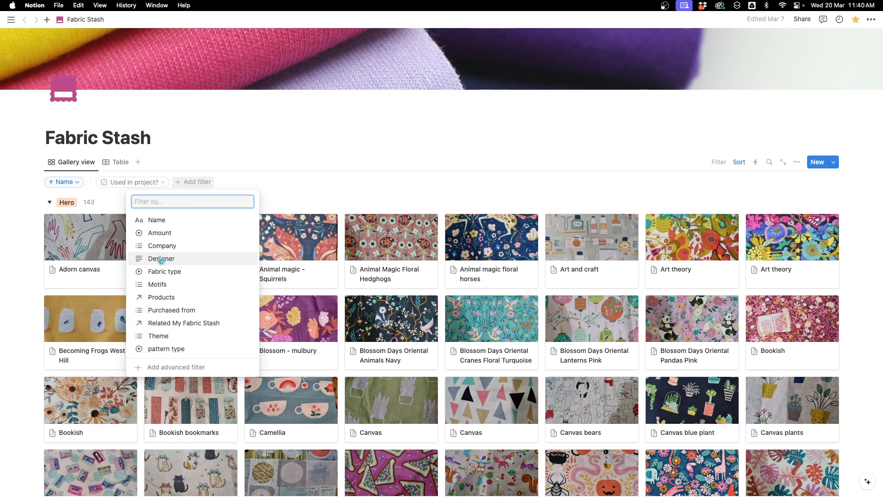
left_click(176, 252)
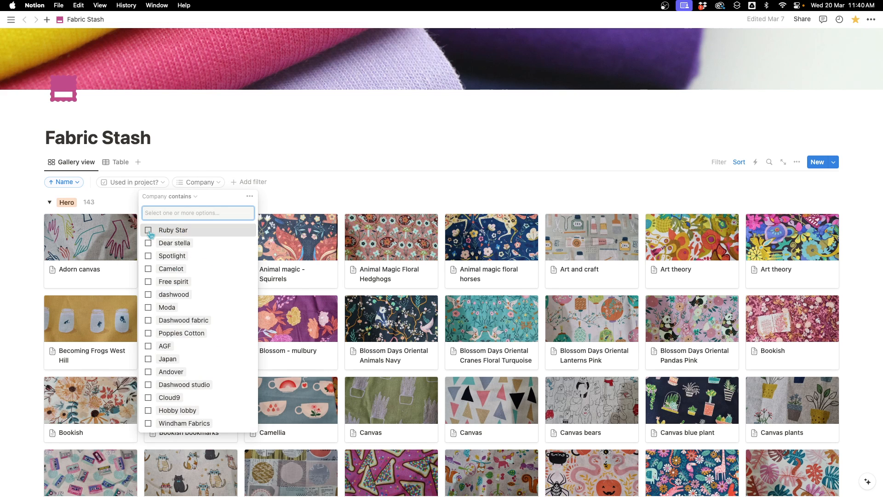
left_click(150, 230)
left_click(394, 197)
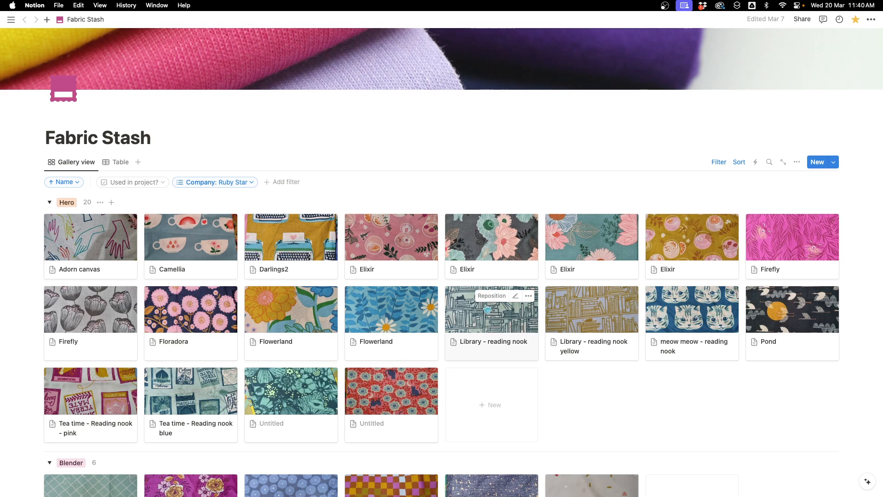
- Change the Company filter from Ruby Star to Dashwood fabric
left_click(253, 184)
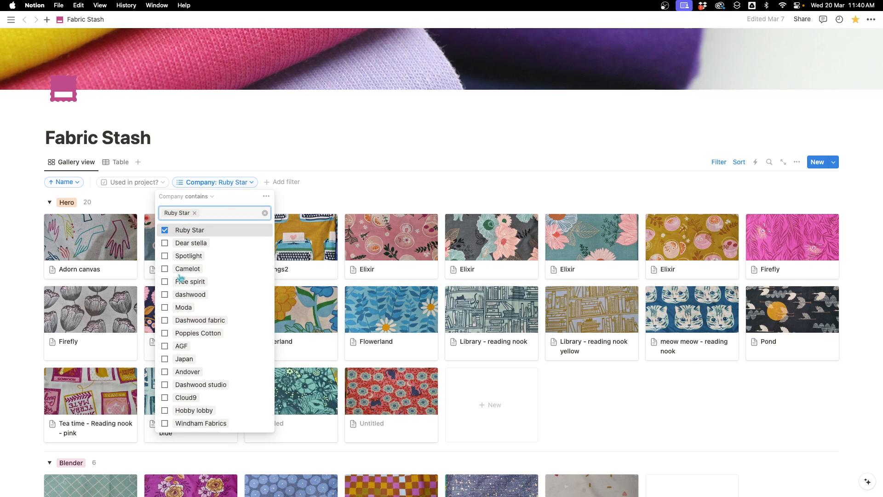
key("BackSpace")
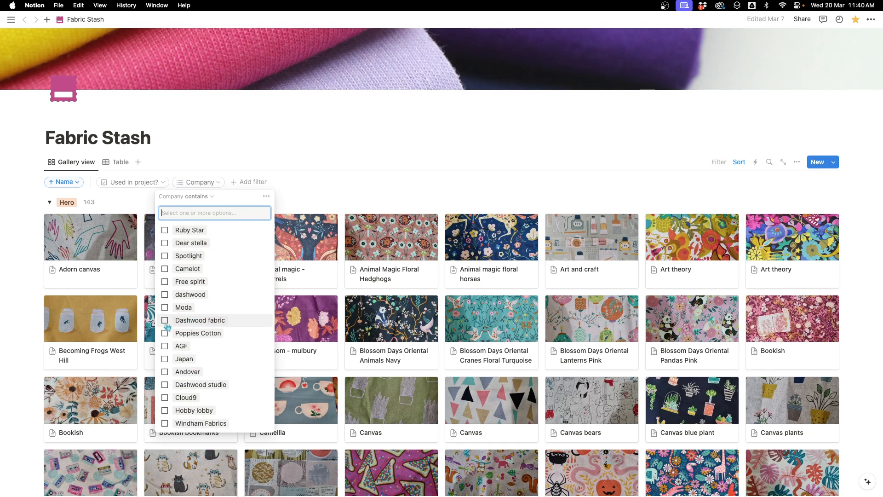
left_click(171, 325)
key("Escape")
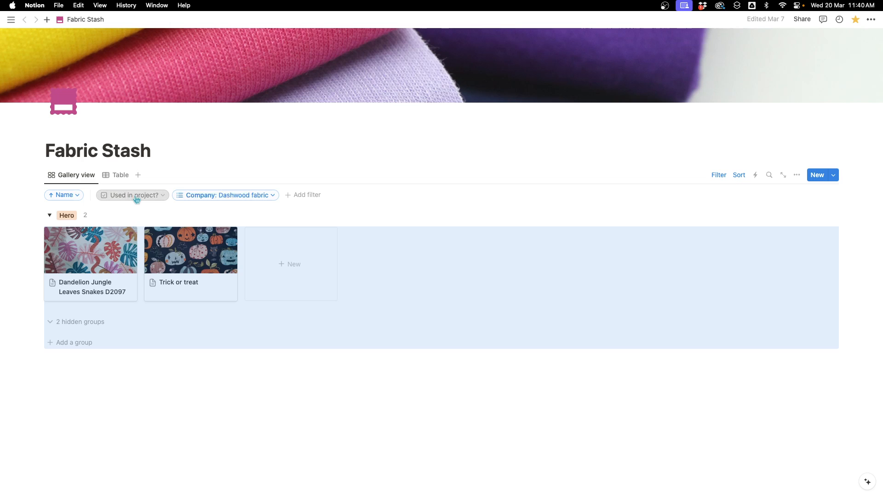
- Set the Used in project? filter to is not Unchecked
left_click(156, 196)
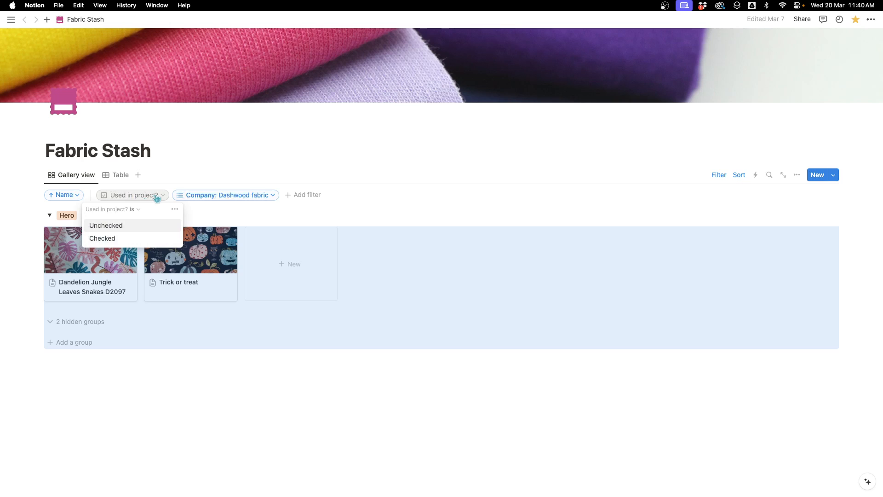
left_click(136, 210)
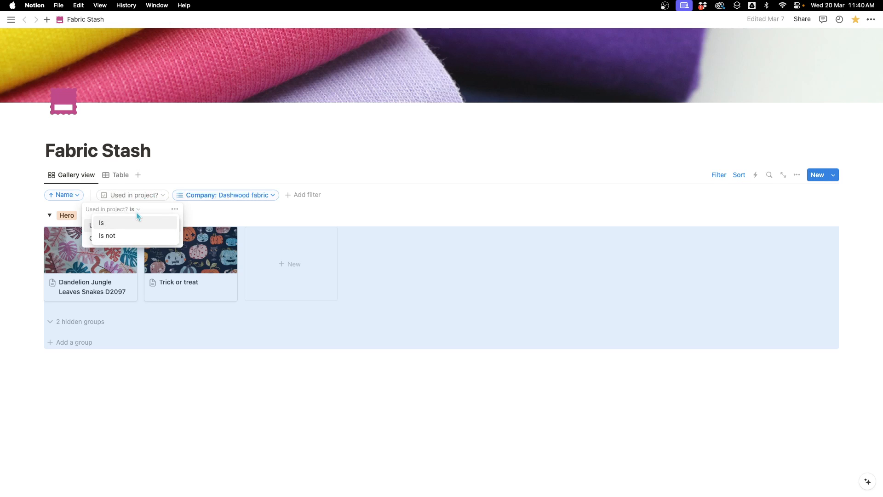
left_click(111, 236)
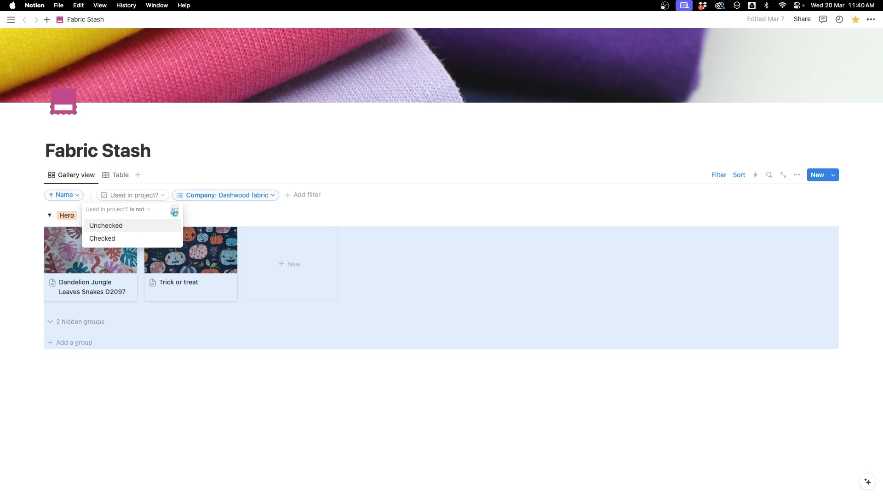
left_click(184, 208)
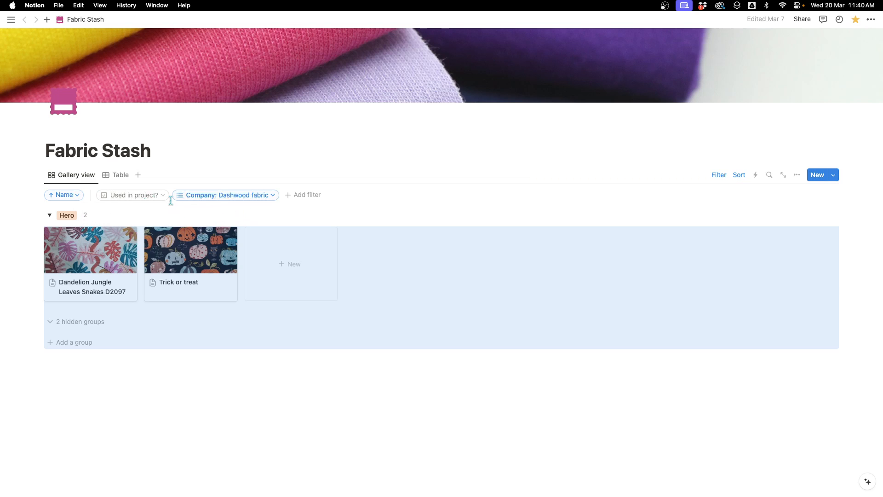
left_click(167, 198)
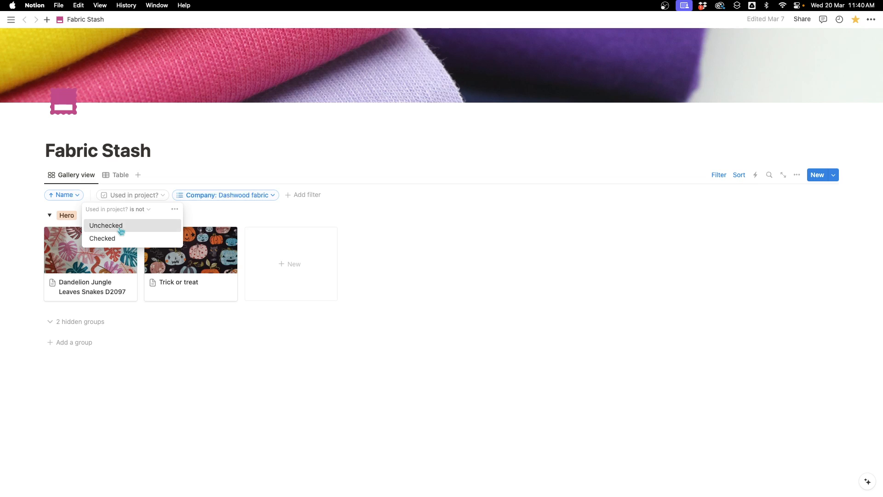
left_click(119, 226)
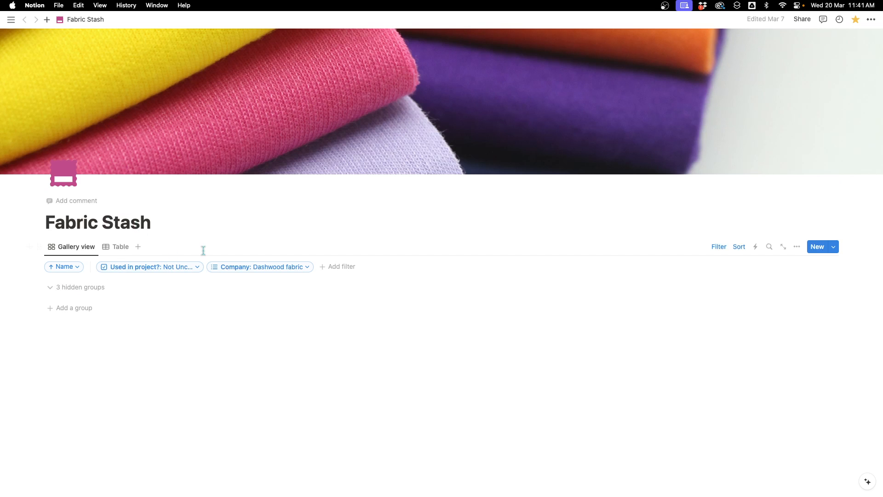
- Delete the Used in project? filter
left_click(180, 268)
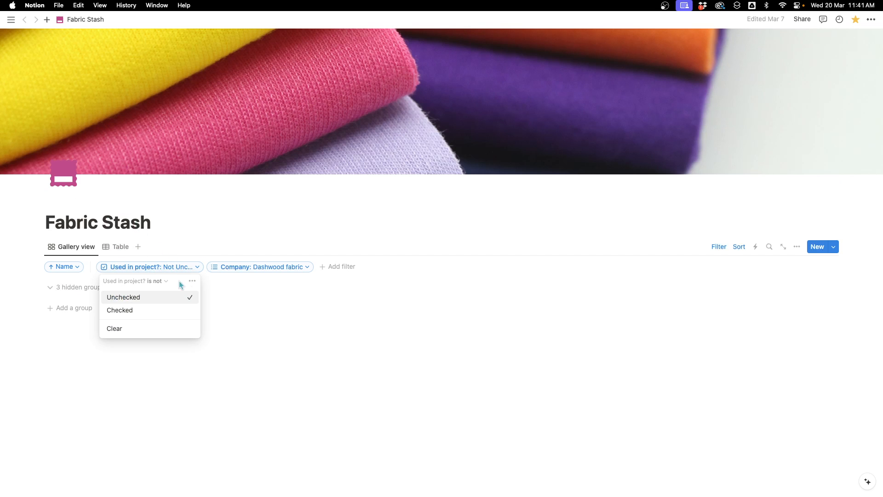
left_click(193, 281)
left_click(225, 286)
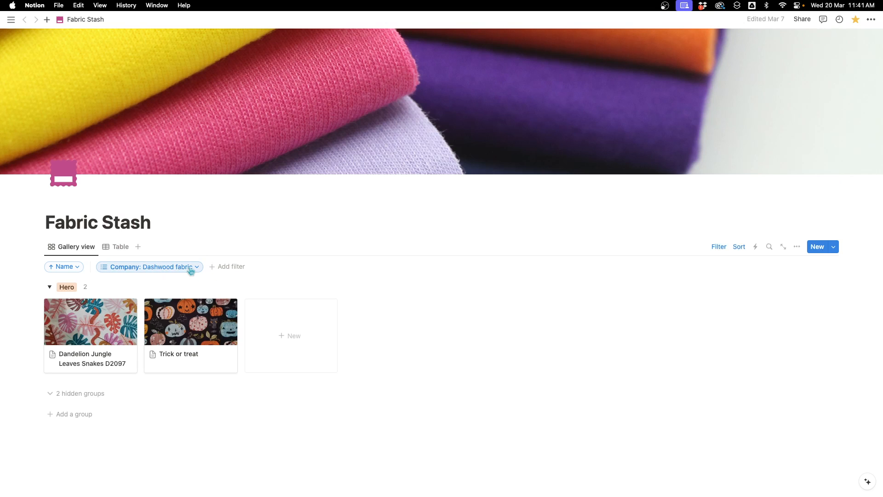
- Remove Dashwood fabric from the Company filter
left_click(191, 269)
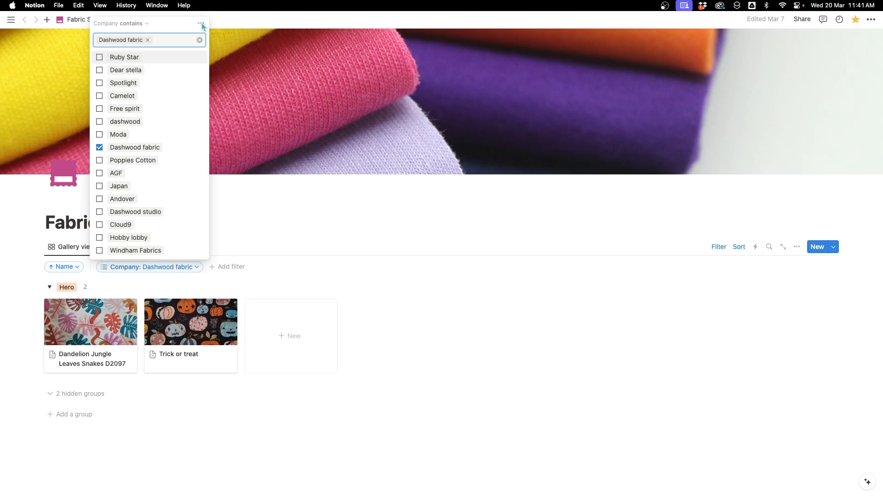
left_click(148, 43)
left_click(211, 266)
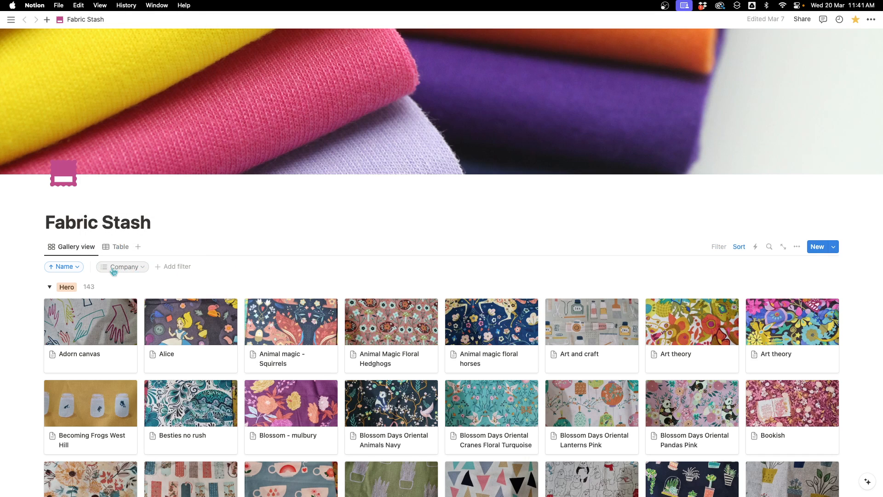
- Add a Theme filter set to Craft
left_click(177, 268)
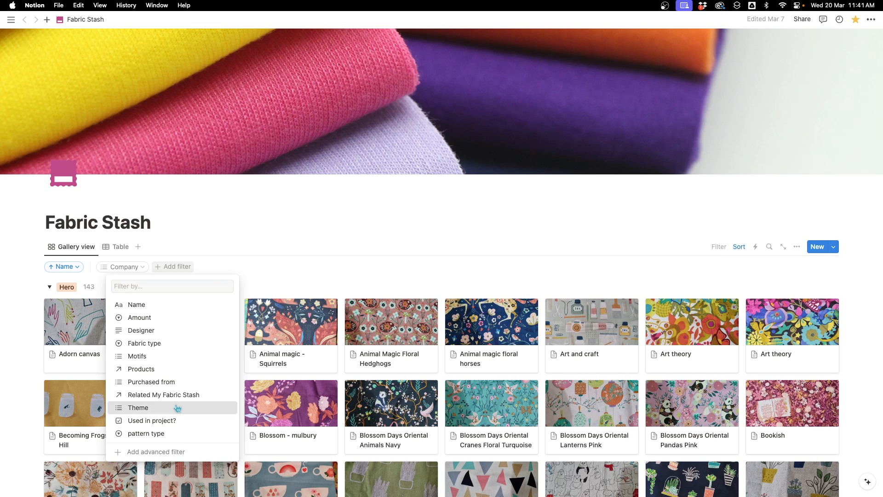
left_click(138, 408)
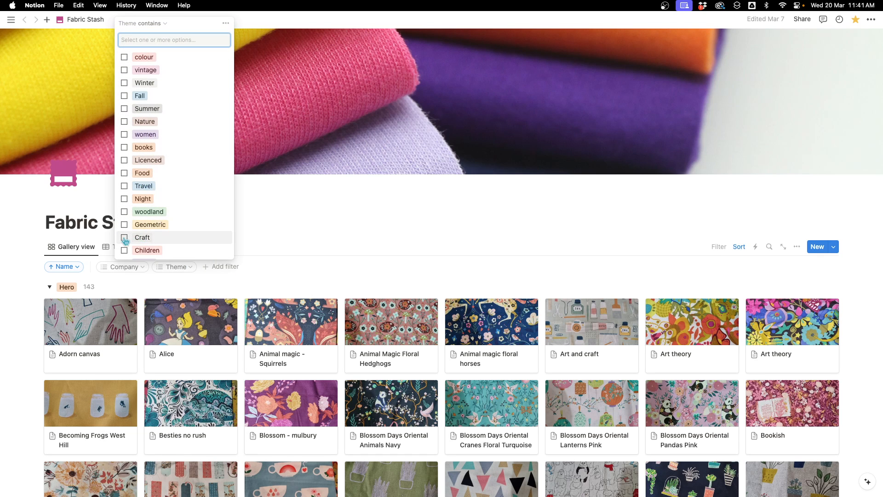
left_click(125, 238)
left_click(308, 324)
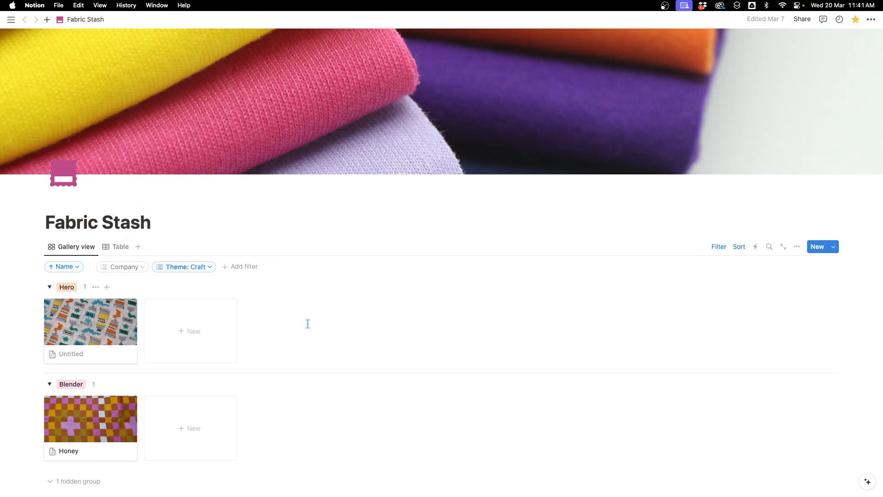
- Add Nature as a second option in the Theme filter
scroll(306, 322, "down", 3)
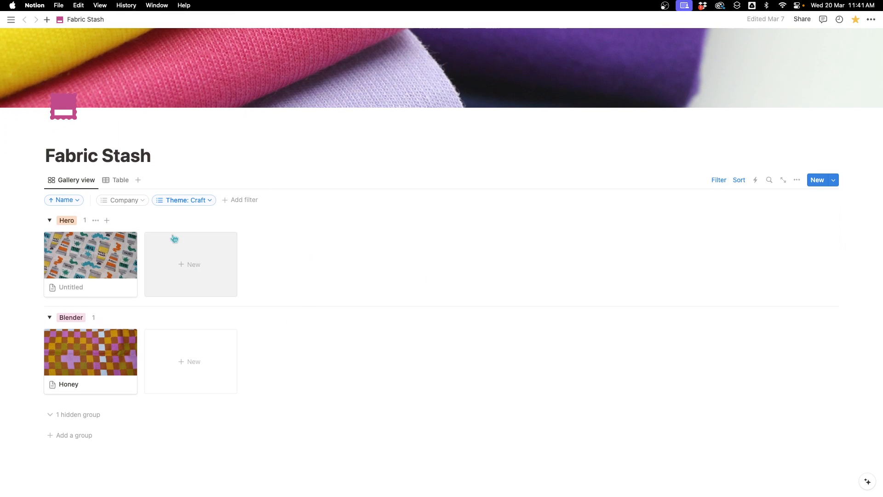
left_click(199, 201)
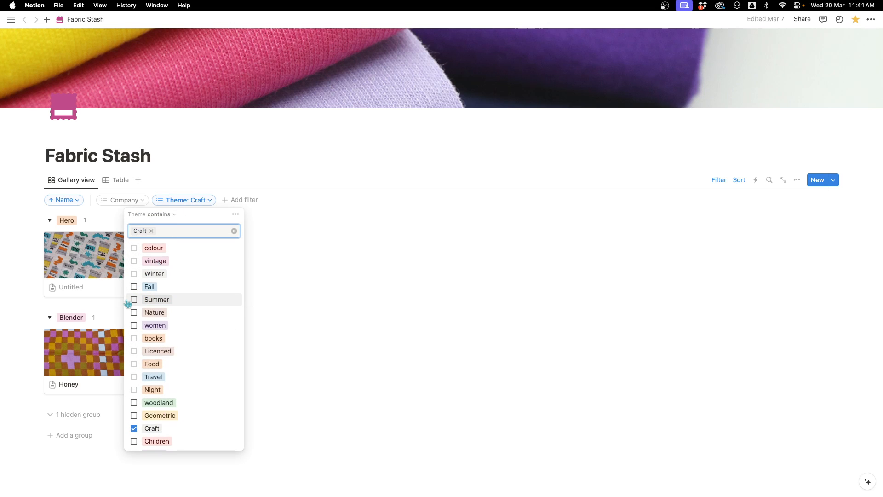
left_click(162, 315)
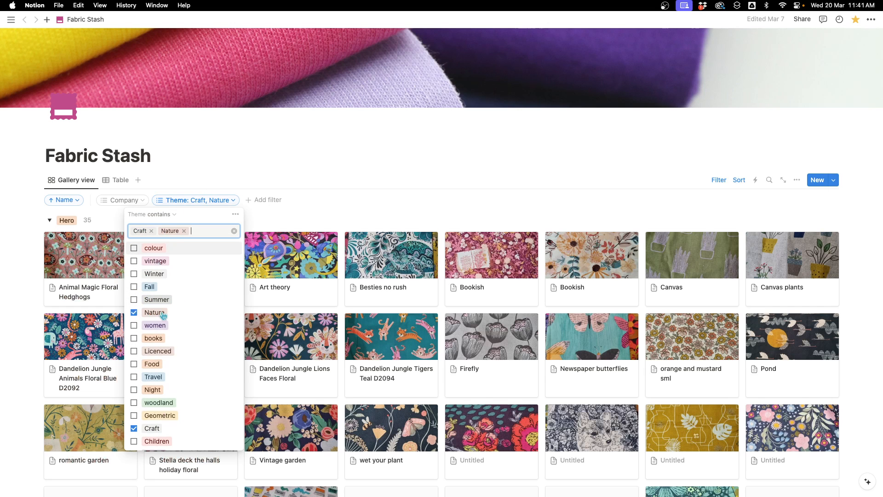
left_click(352, 200)
- Remove Craft from the Theme filter, keeping only Nature
scroll(525, 221, "down", 3)
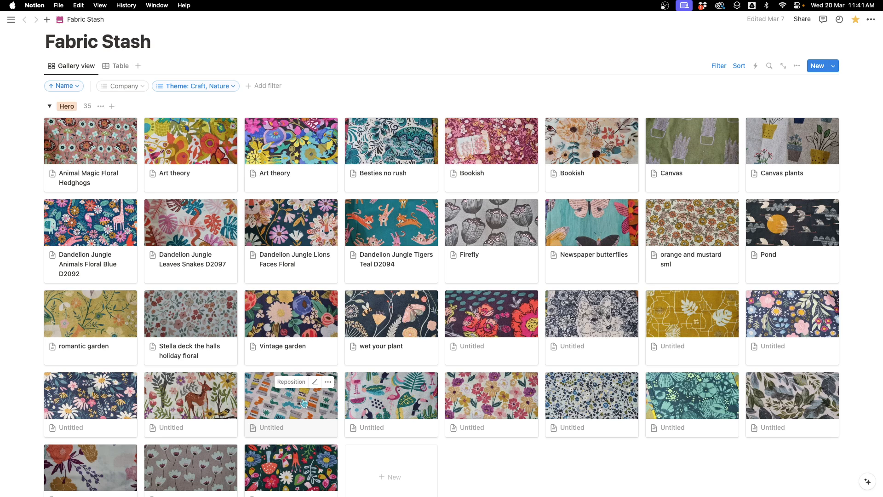
left_click(197, 87)
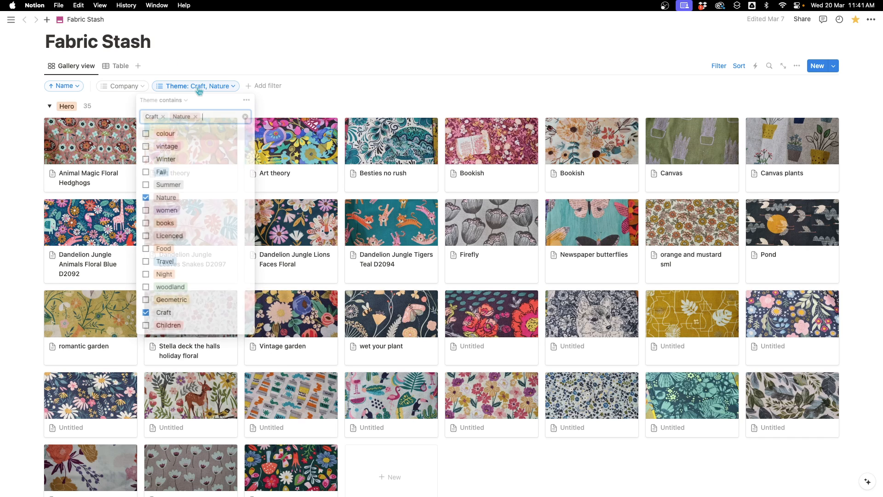
left_click(146, 314)
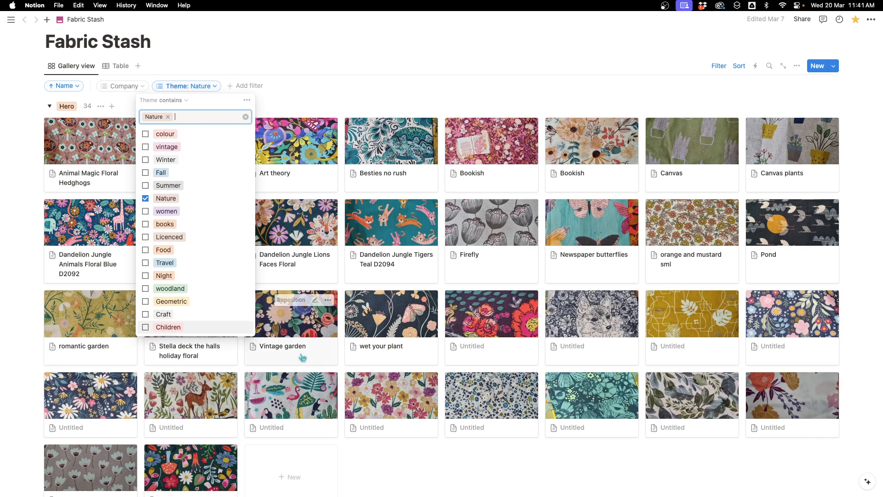
left_click(315, 89)
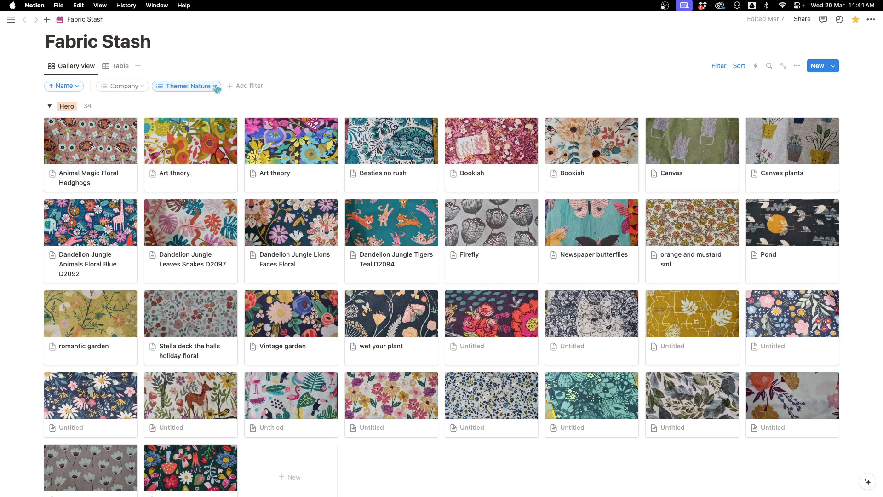
- Add a Motifs filter set to floral
left_click(249, 86)
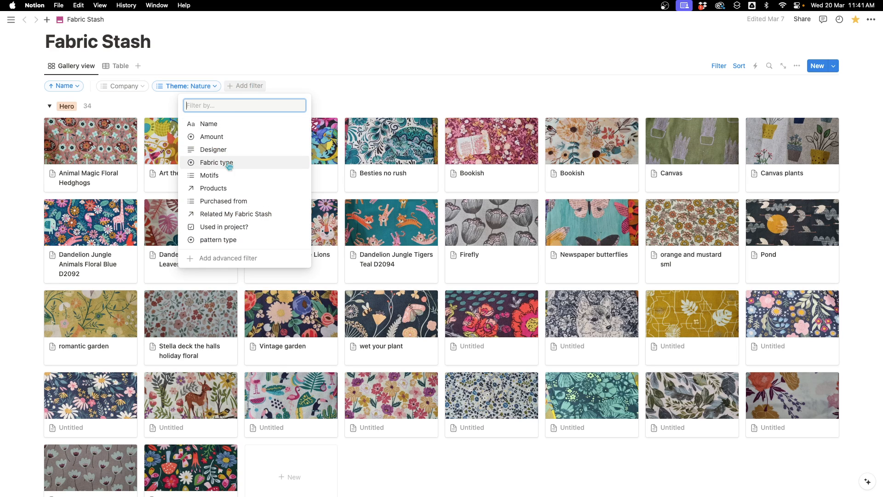
left_click(306, 177)
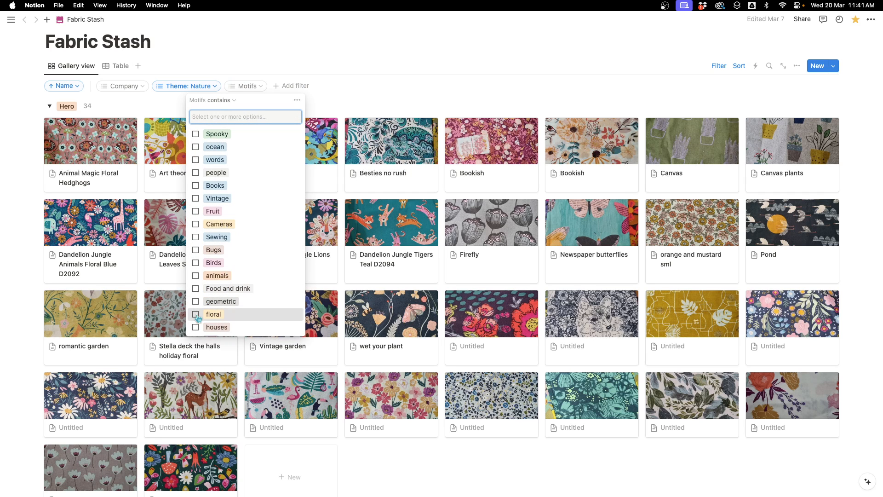
left_click(195, 315)
left_click(365, 91)
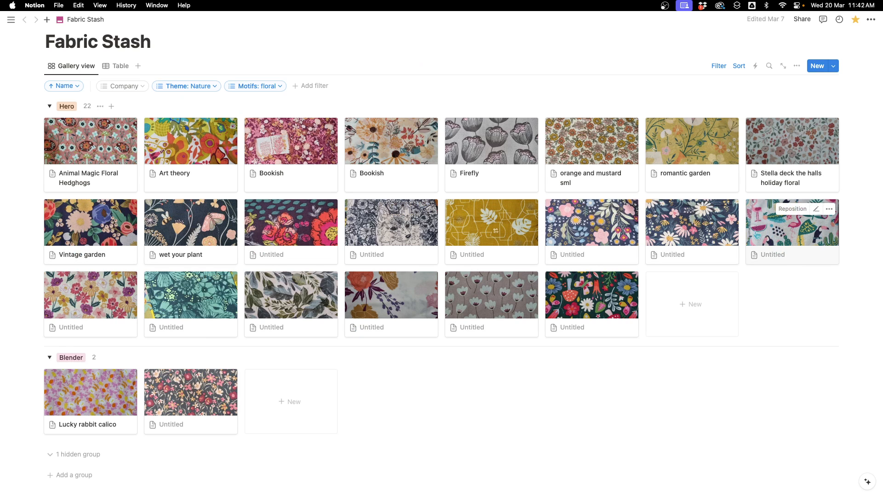
- Open the flamingo print fabric card to view its properties, then close the preview
left_click(782, 233)
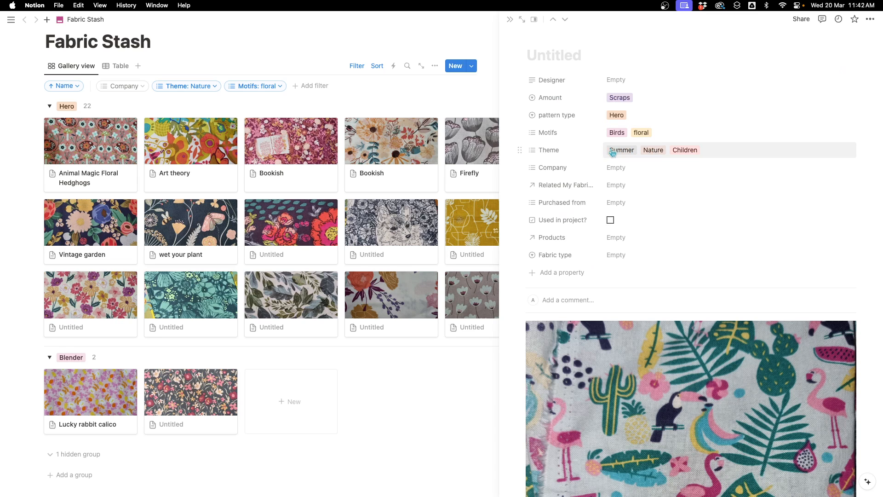
left_click_drag(415, 99, 351, 92)
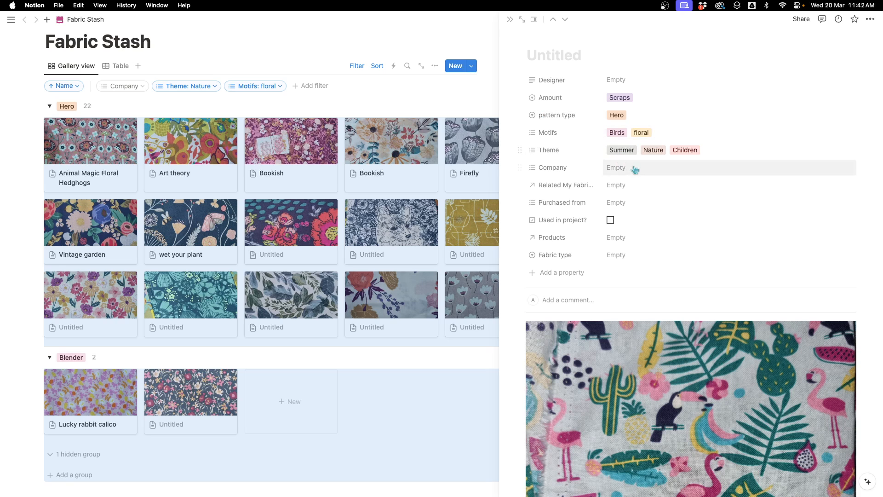
left_click(510, 21)
- Switch the Theme filter to Summer only by ticking Summer and unticking Nature
left_click(311, 87)
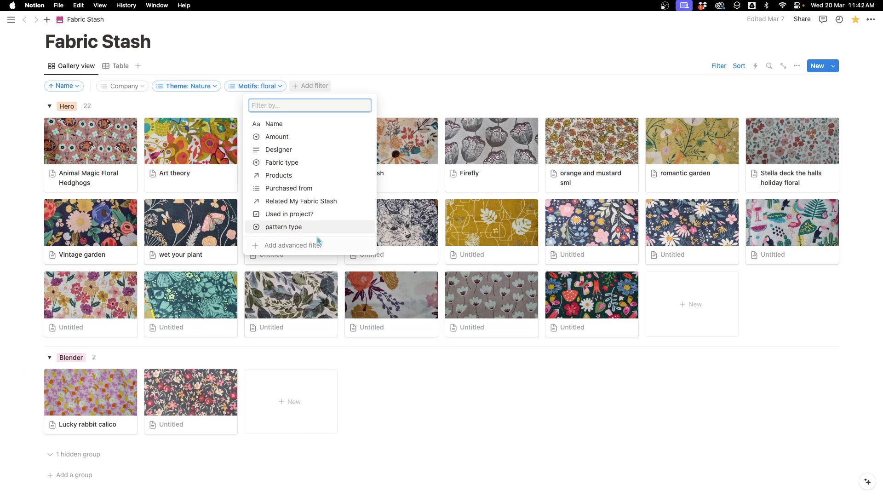
left_click(371, 87)
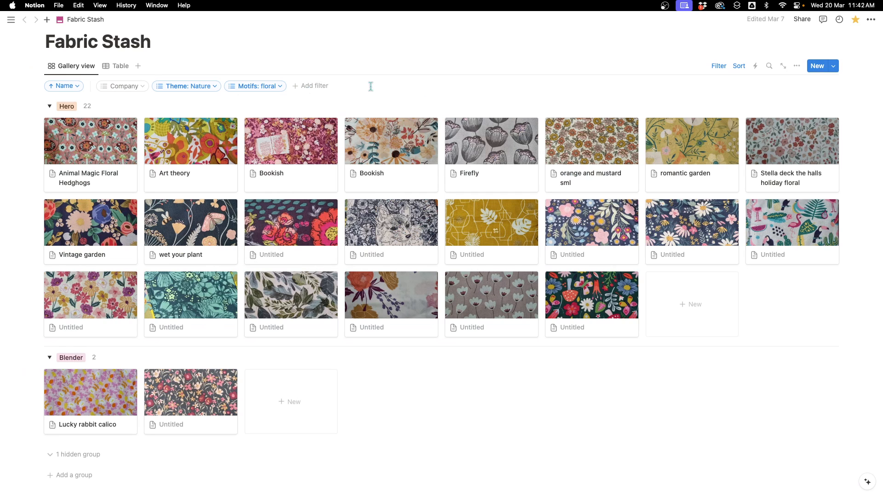
left_click(191, 89)
left_click(137, 186)
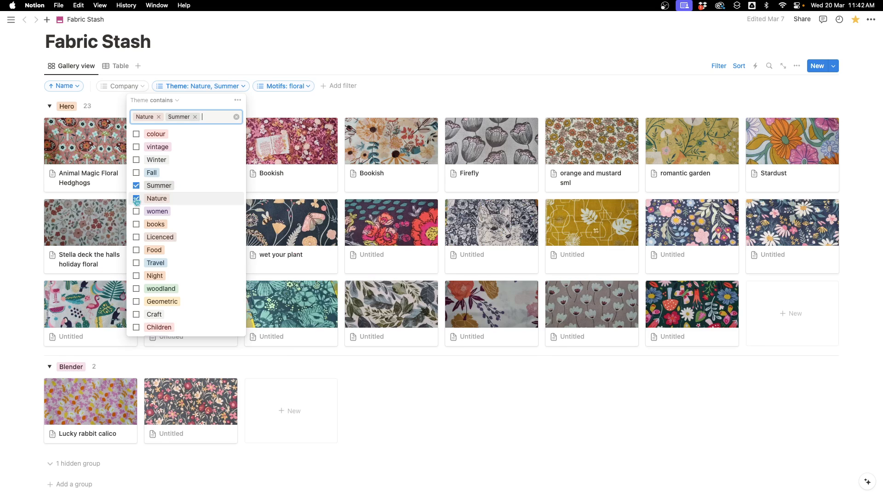
left_click(136, 198)
key("Escape")
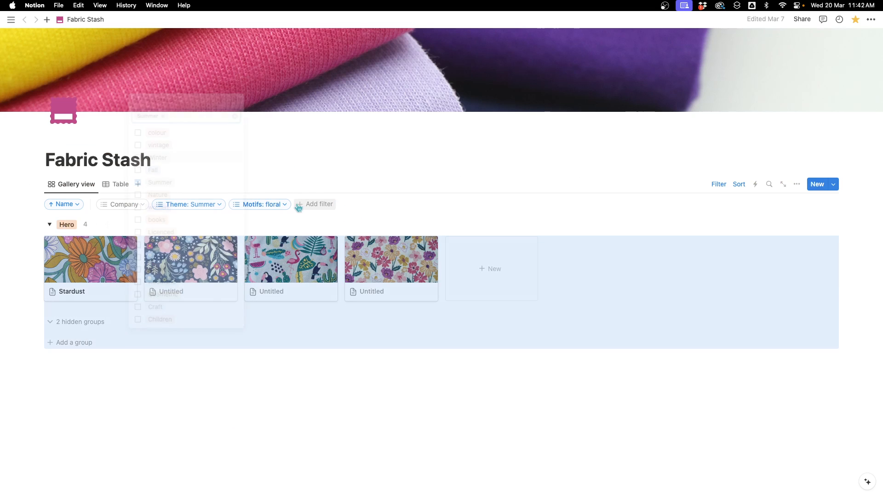
- Clear floral from the Motifs filter
left_click(272, 204)
left_click(228, 235)
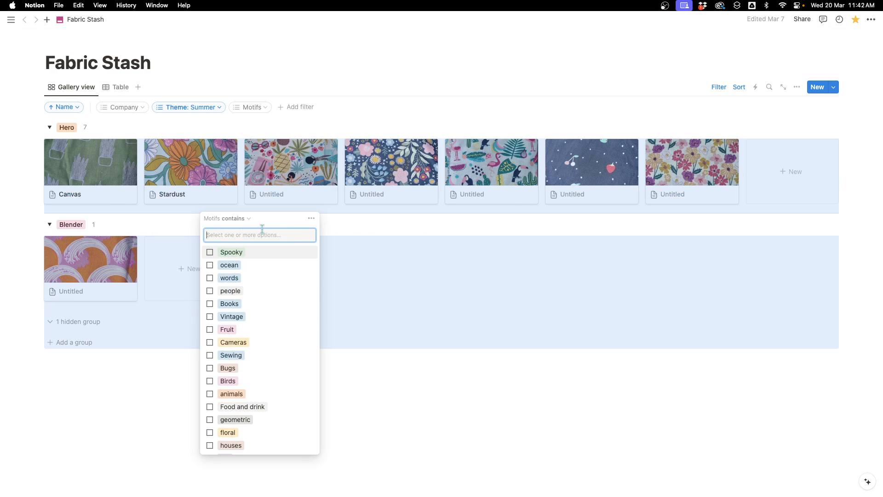
key("Escape")
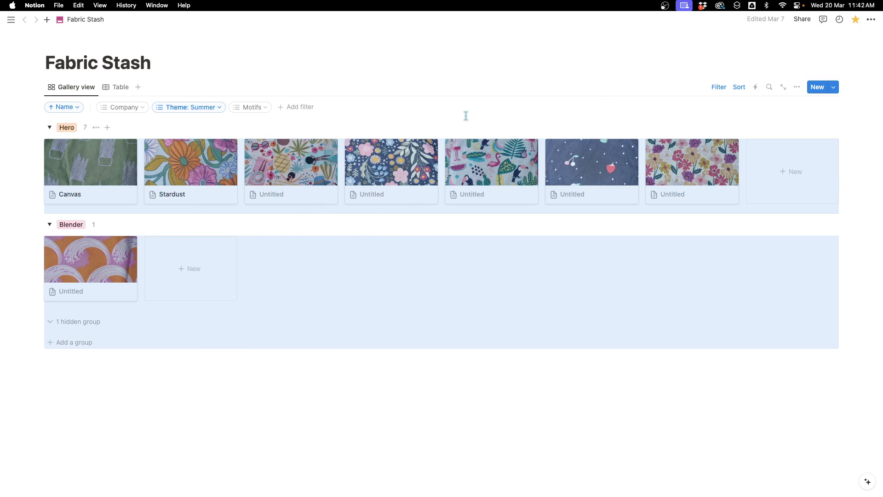
left_click(473, 90)
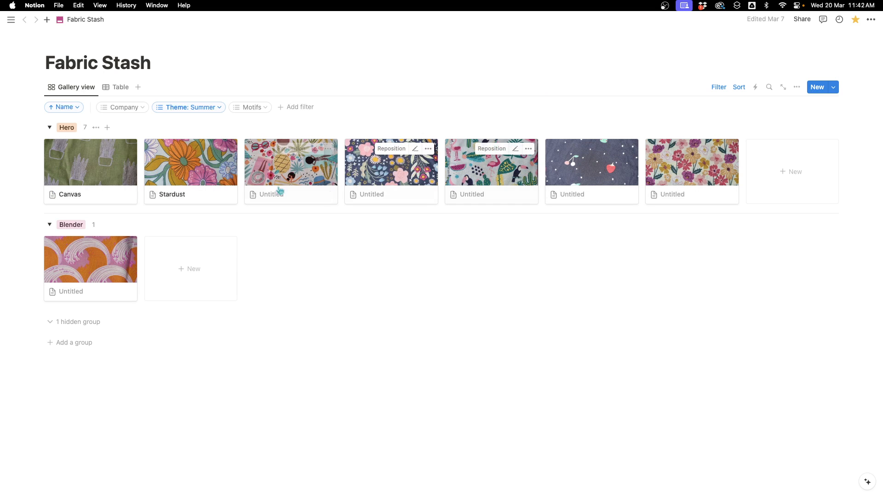
- Switch the Theme filter to Winter only by unticking Summer and ticking Winter
left_click(210, 108)
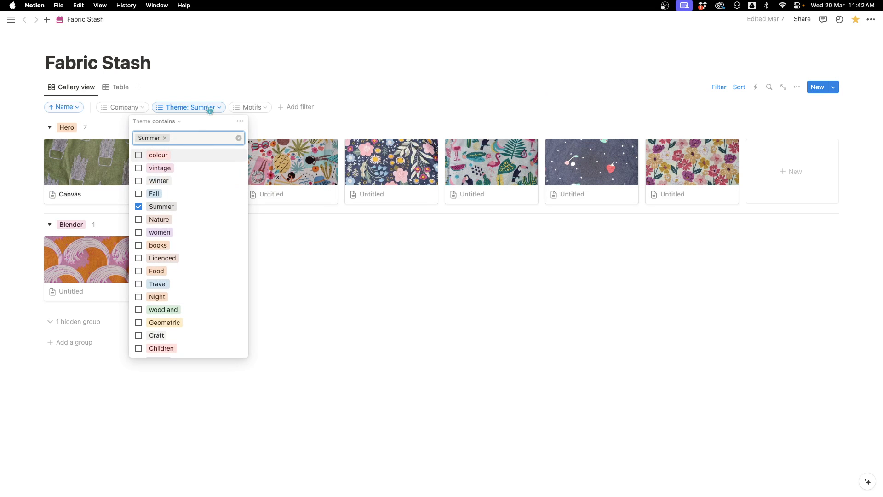
left_click(138, 207)
left_click(139, 181)
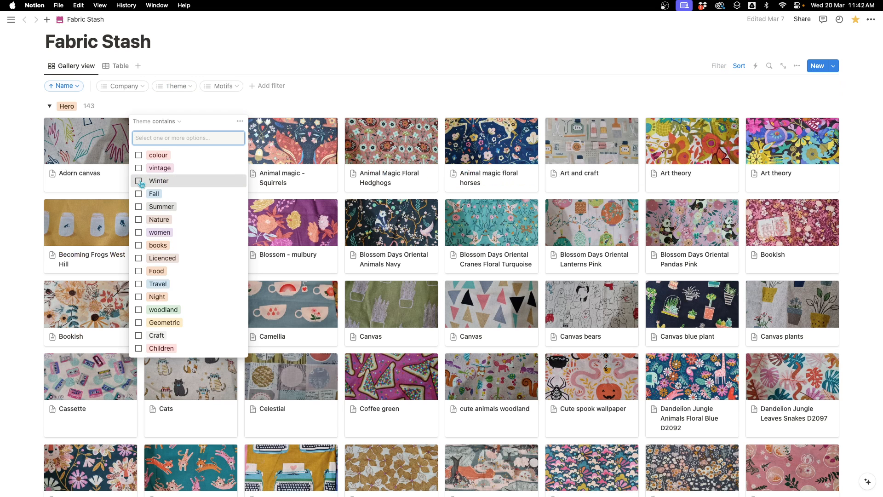
left_click(389, 241)
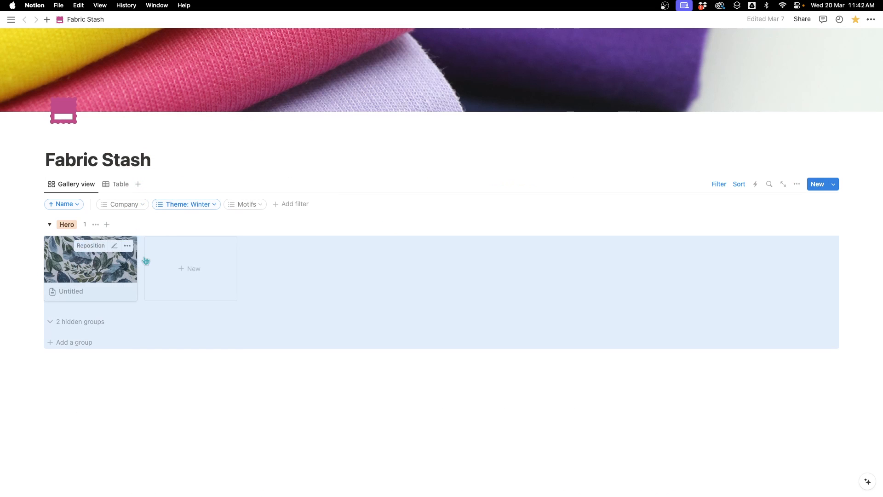
- Switch the Theme filter to Fall only by ticking Fall and unticking Winter
left_click(198, 206)
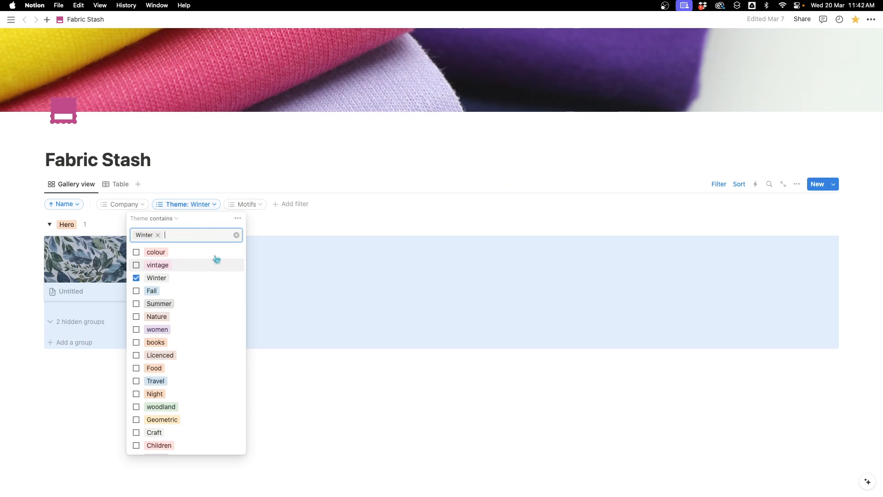
left_click(137, 291)
left_click(137, 278)
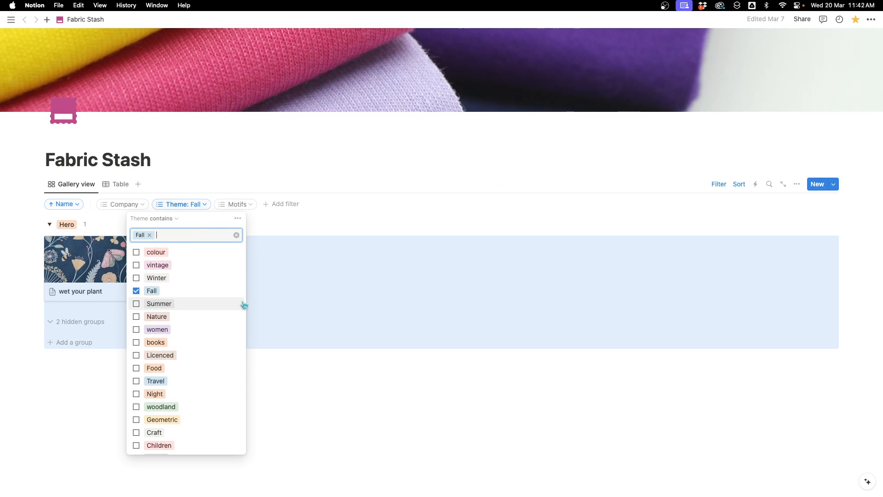
- Switch the Theme filter to women only by ticking women and unticking Fall
left_click(136, 329)
left_click(136, 290)
left_click(393, 327)
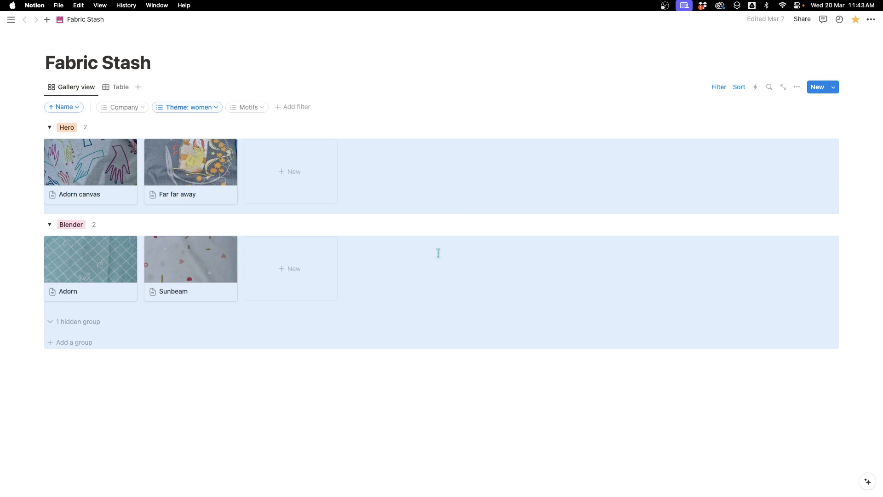
- Clear the women value from the Theme filter so it selects no theme
left_click(208, 108)
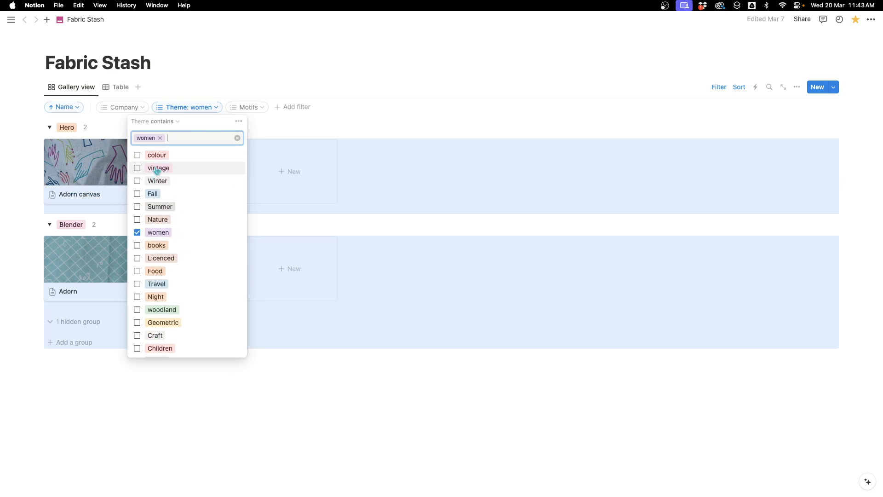
left_click(267, 121)
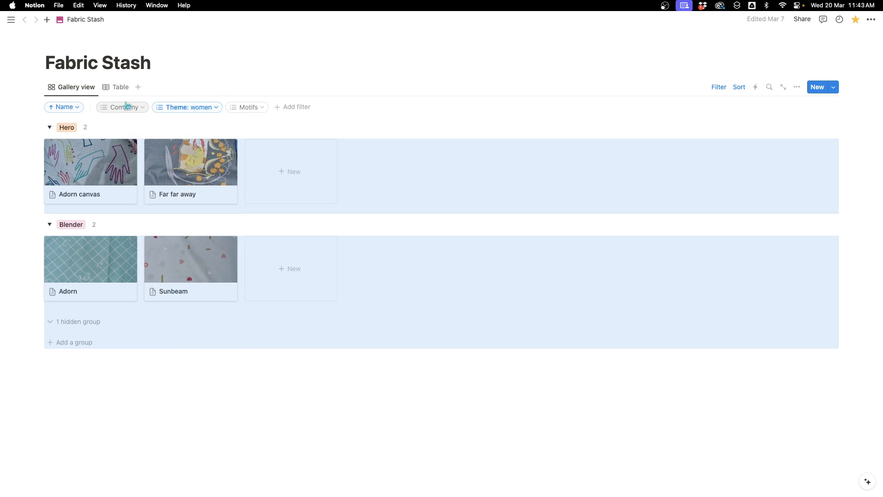
left_click(218, 109)
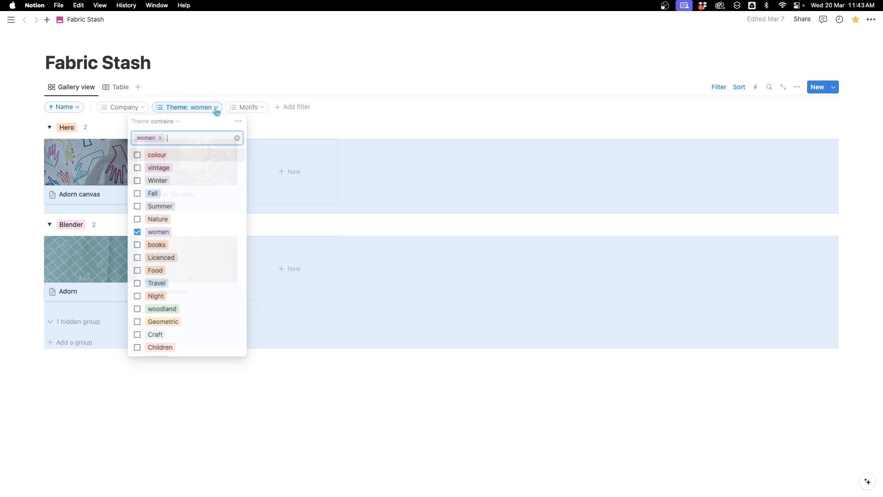
left_click(161, 138)
key("Escape")
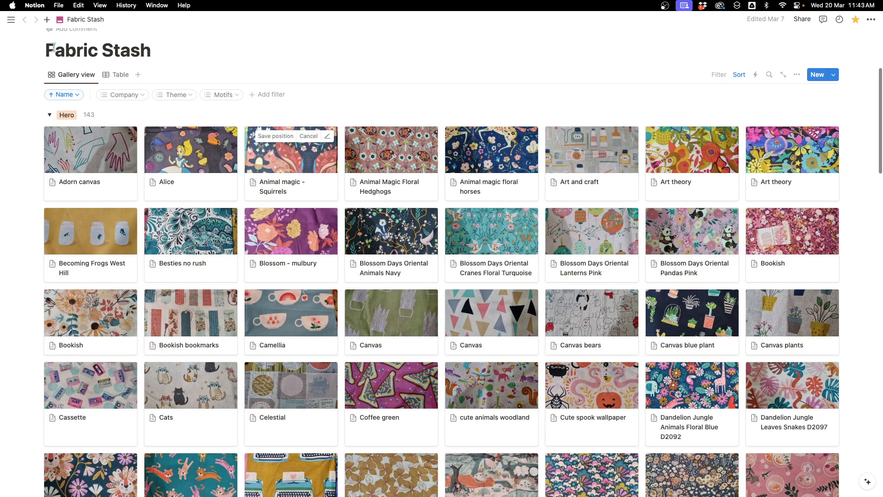
- Switch to the Table view and browse the fabric records and their columns
left_click(130, 78)
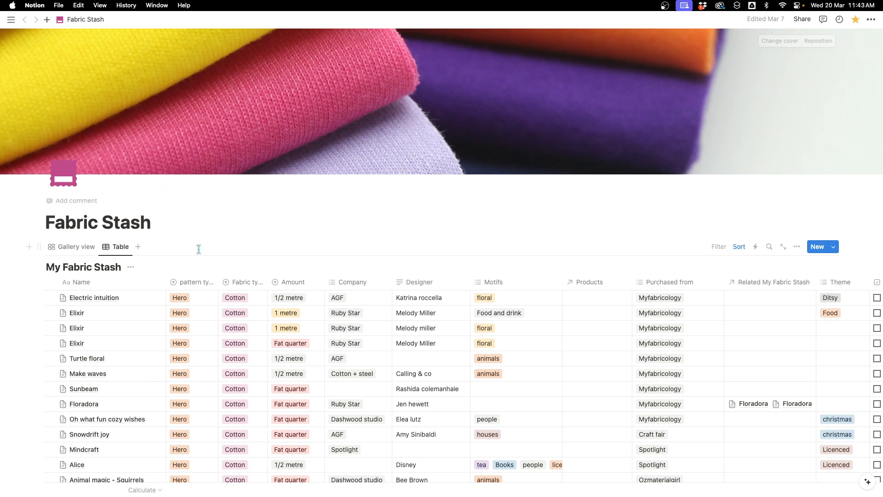
scroll(202, 253, "down", 3)
scroll(210, 255, "down", 3)
scroll(210, 256, "up", 2)
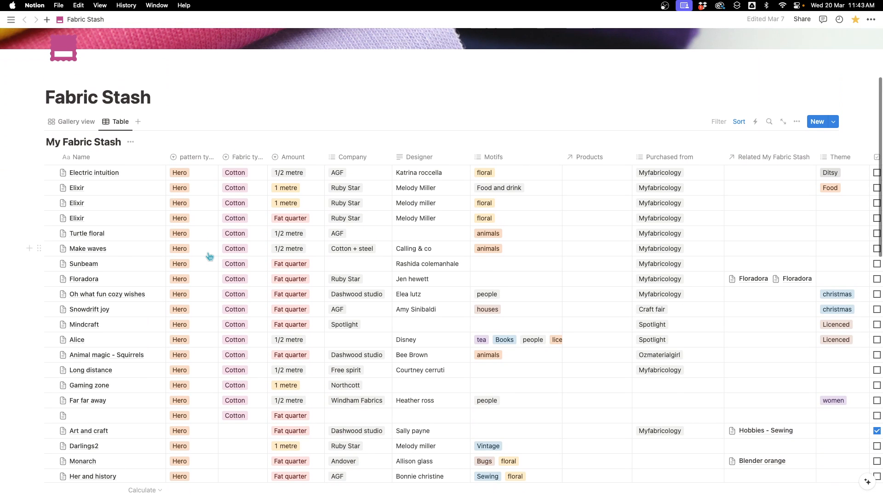
scroll(211, 255, "up", 1)
scroll(212, 256, "right", 2)
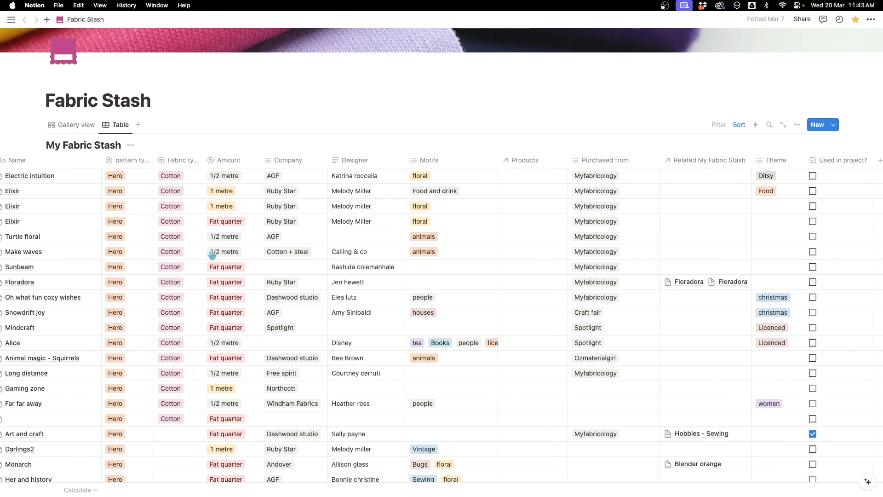
scroll(211, 255, "left", 2)
scroll(211, 255, "down", 2)
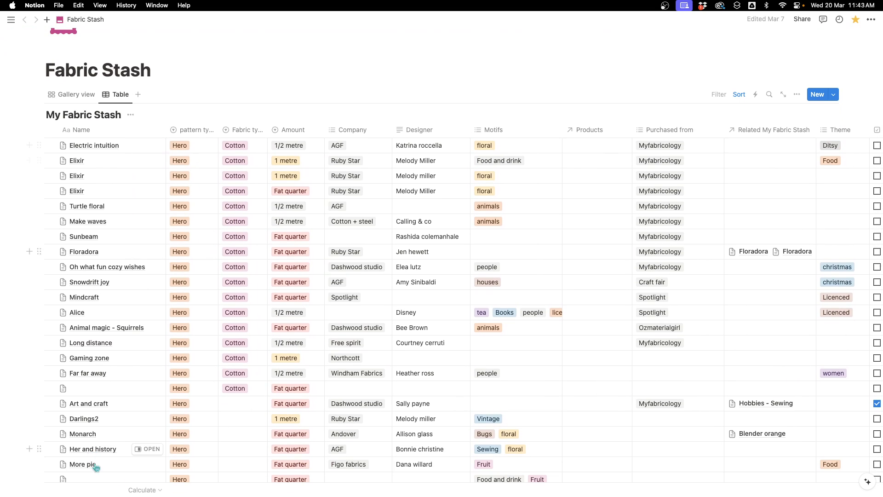
scroll(761, 189, "down", 8)
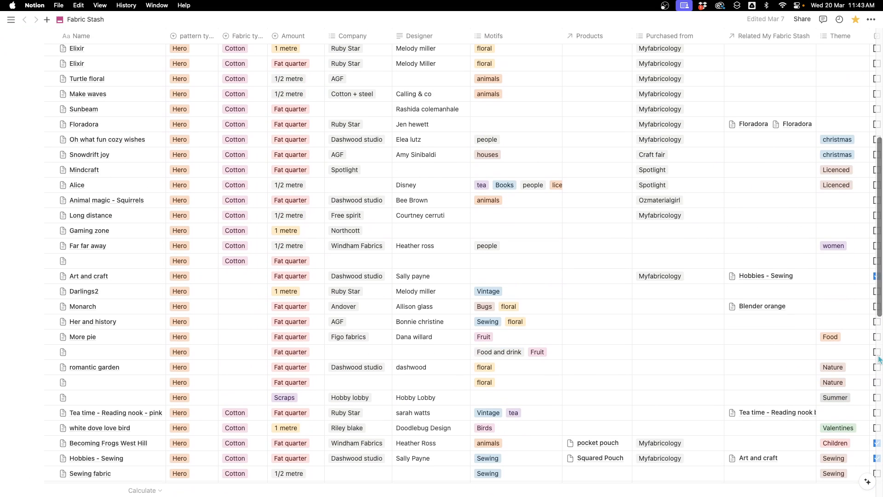
scroll(764, 342, "down", 8)
scroll(763, 344, "up", 20)
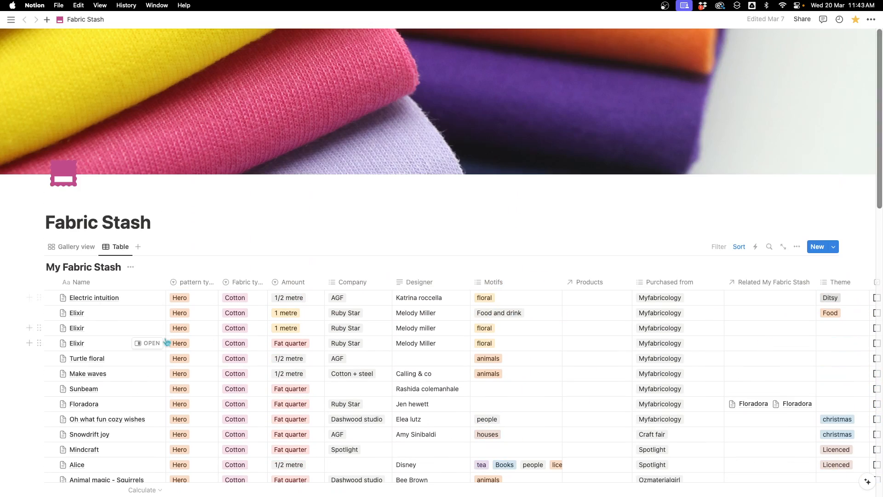
- Return to the Gallery view and scroll through all the fabric cards
left_click(83, 249)
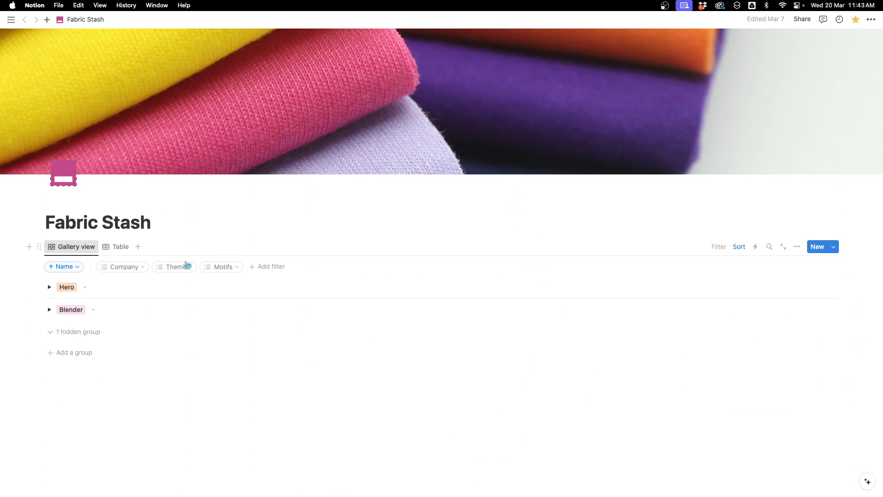
scroll(495, 287, "down", 5)
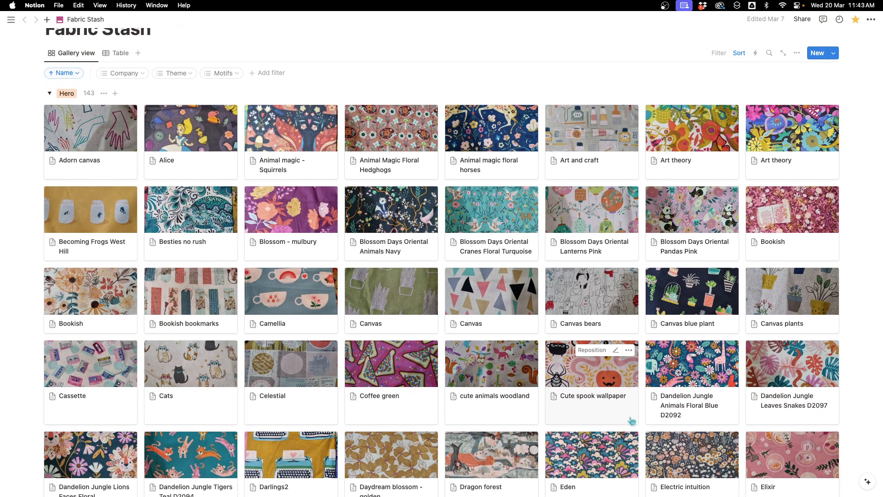
scroll(633, 421, "up", 2)
scroll(634, 420, "down", 8)
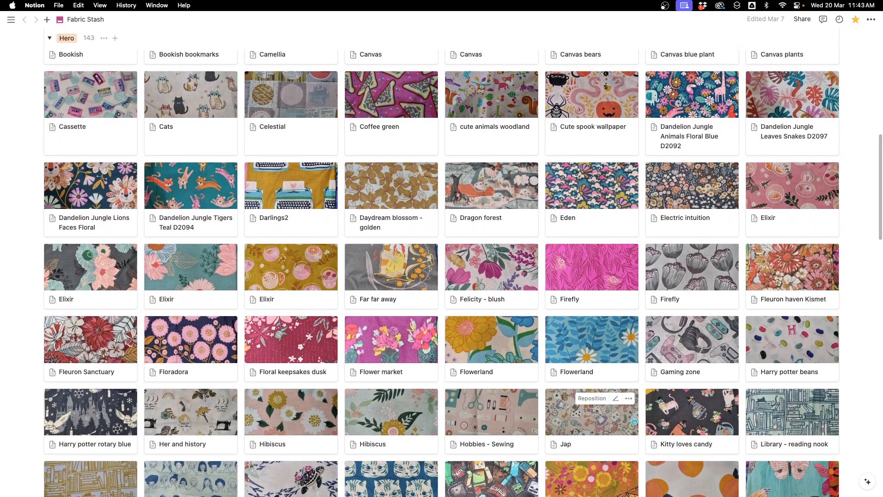
scroll(633, 421, "down", 2)
scroll(633, 420, "up", 3)
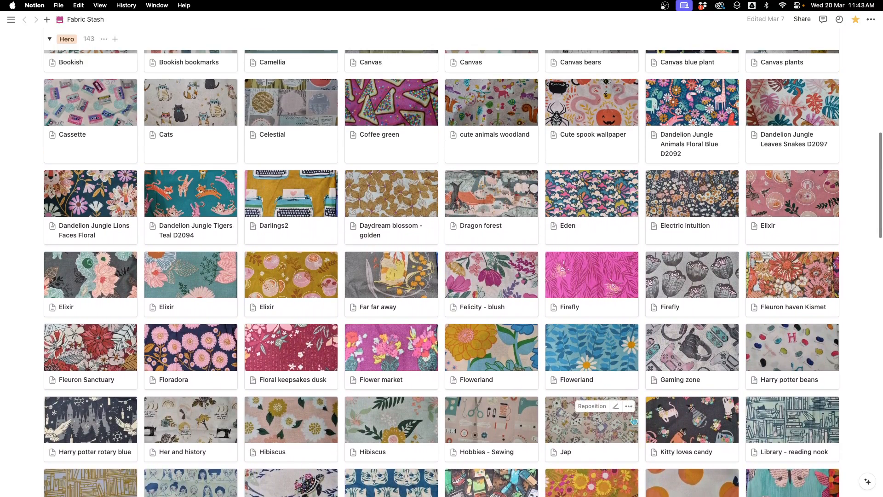
scroll(634, 420, "down", 6)
scroll(633, 420, "down", 6)
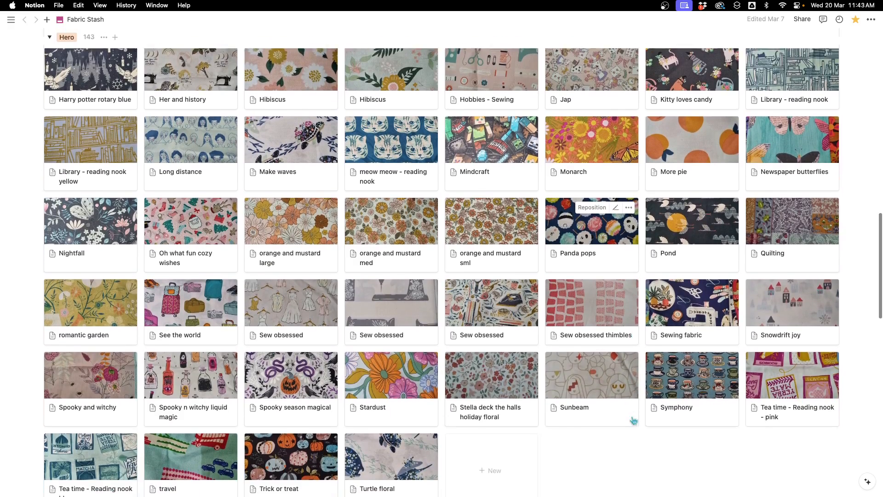
scroll(633, 419, "up", 9)
scroll(632, 416, "up", 10)
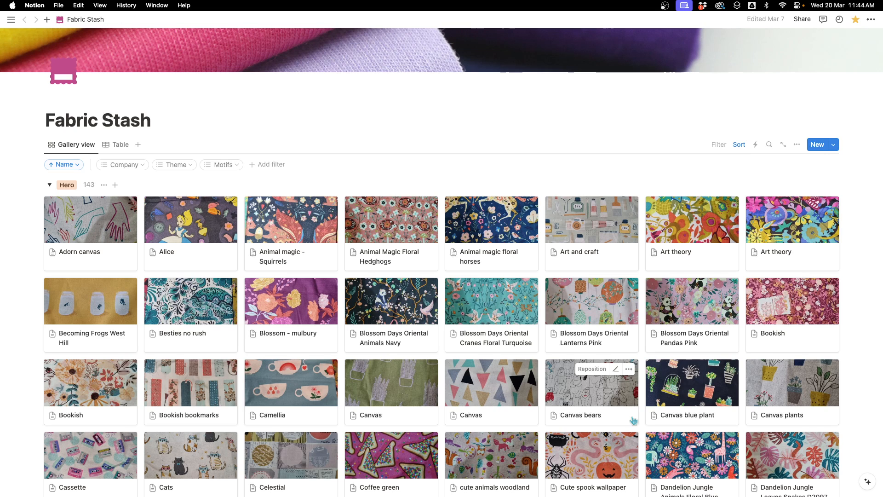
- Open the Bookish fabric card to view its properties, then close the preview
left_click(98, 387)
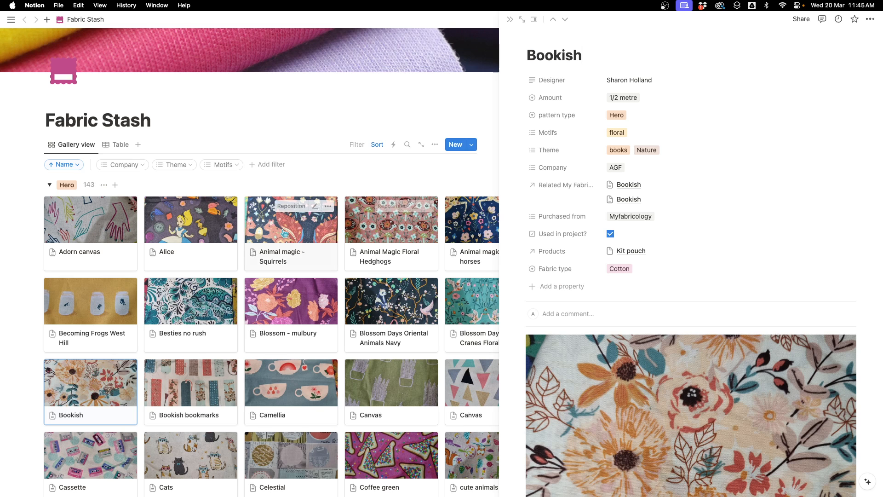
left_click(299, 182)
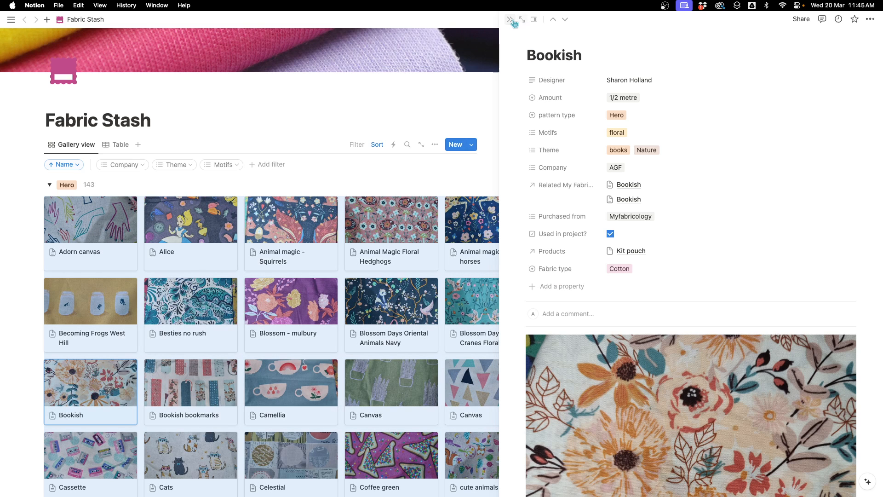
left_click(510, 21)
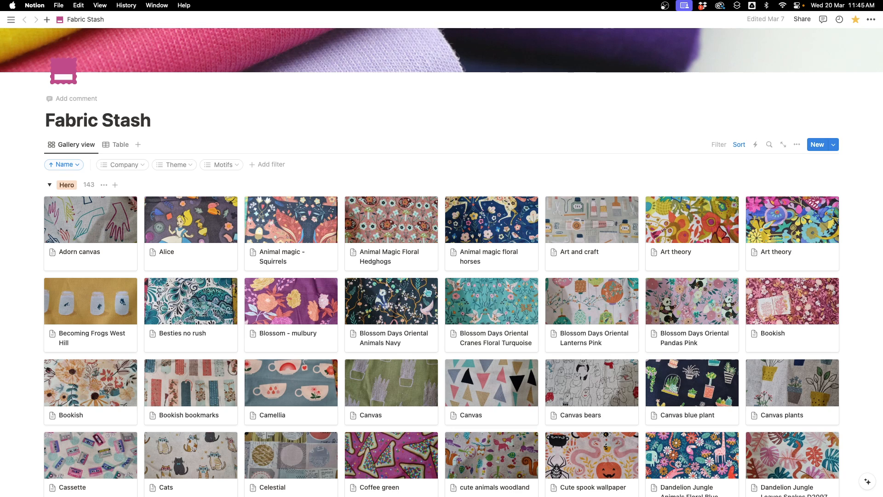